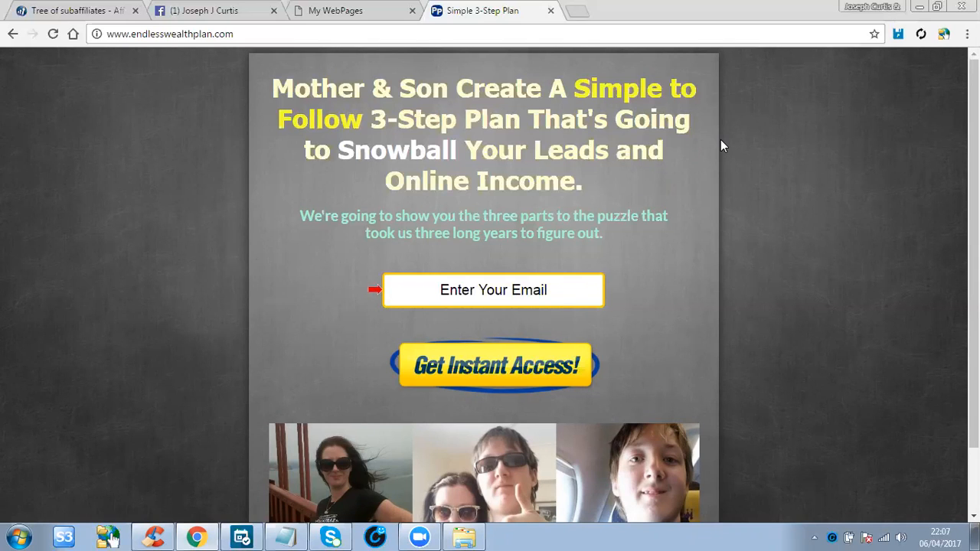
# Step: Look through the existing webpages and the shared pages listed in My WebPages
pyautogui.click(385, 12)
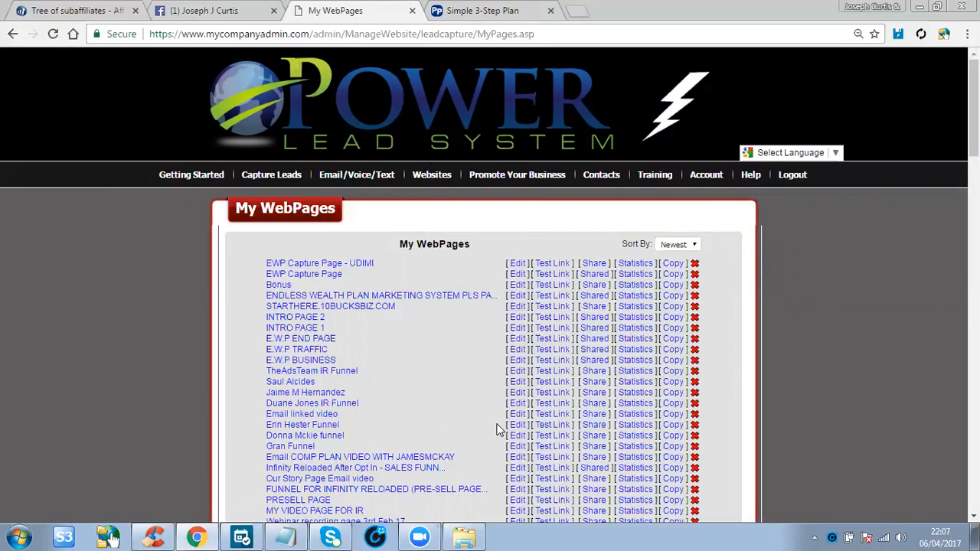
pyautogui.moveTo(238, 182)
pyautogui.scroll(-13, 455, 231)
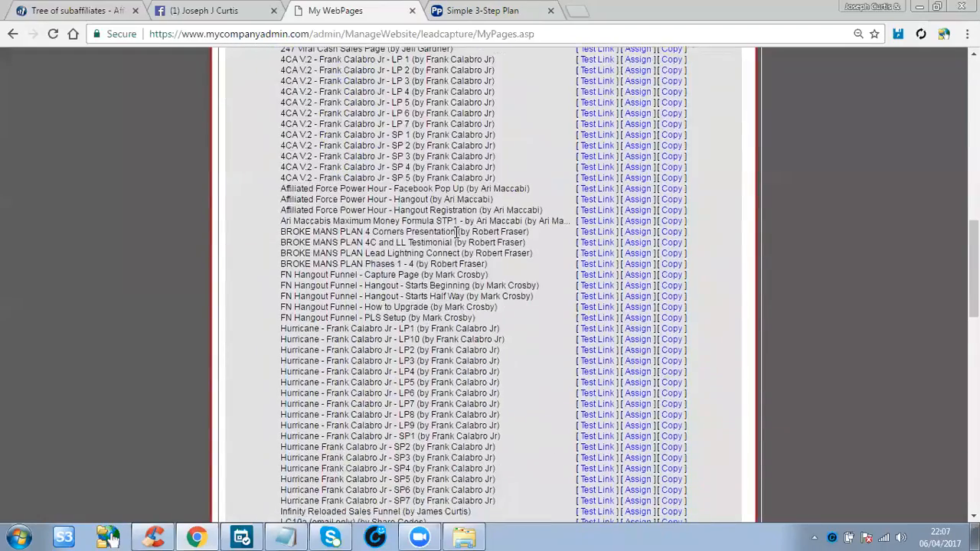
pyautogui.scroll(-8, 455, 237)
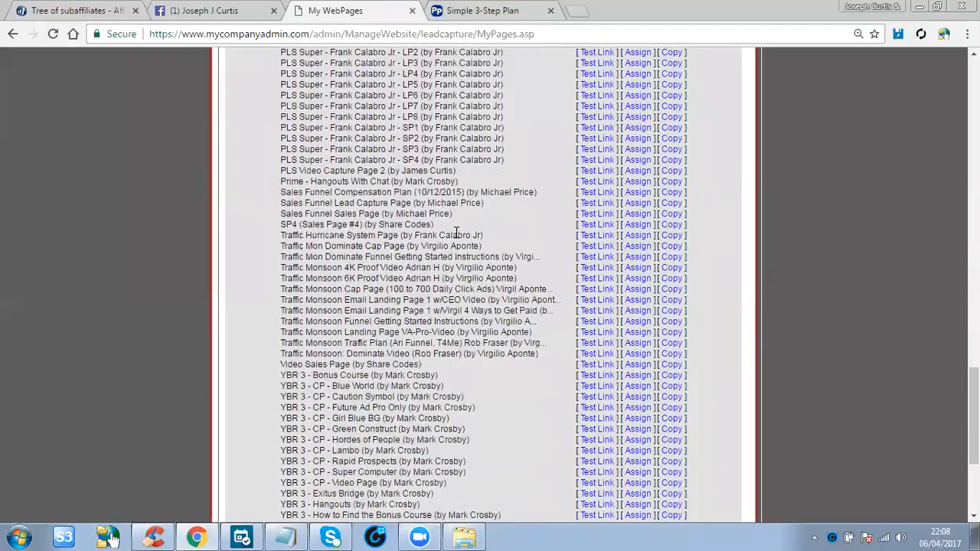
pyautogui.scroll(-2, 455, 237)
pyautogui.scroll(6, 456, 231)
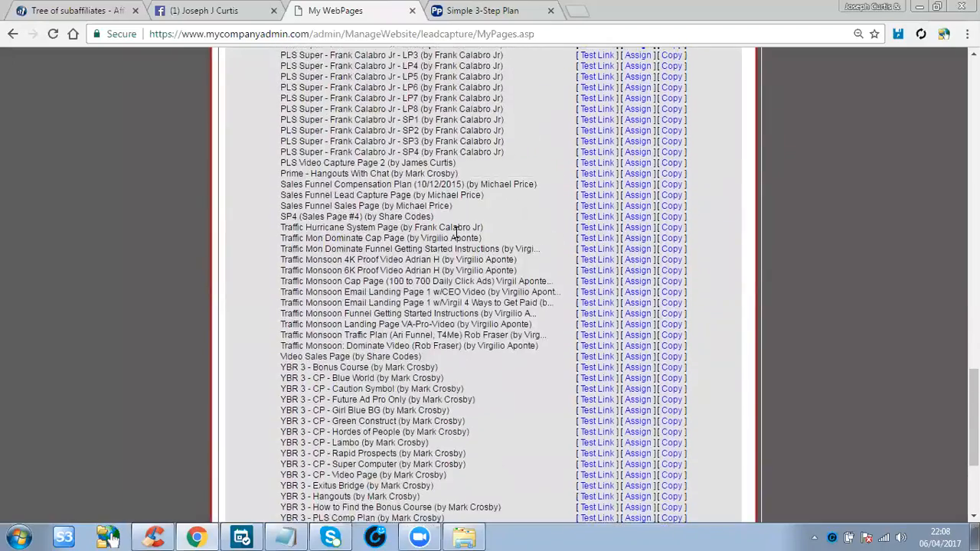
pyautogui.scroll(7, 456, 231)
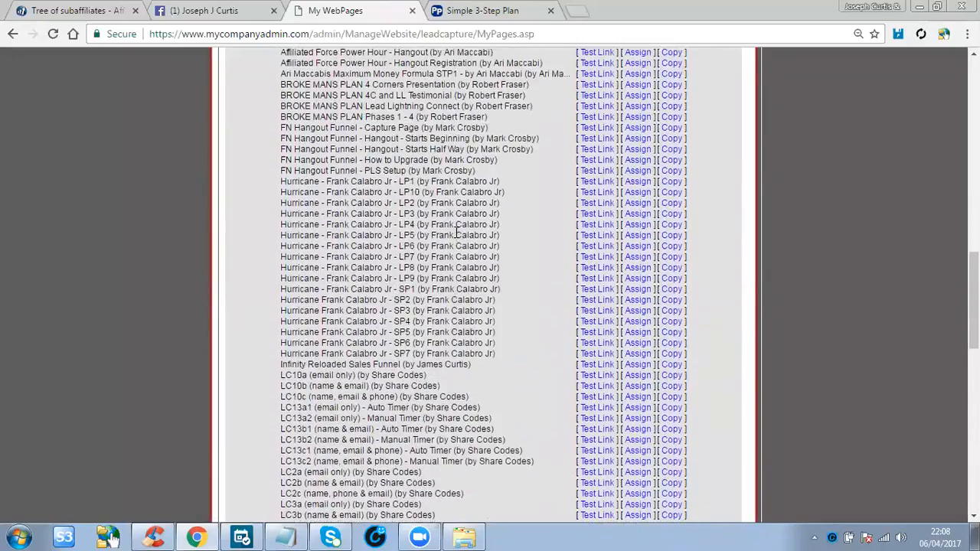
pyautogui.scroll(3, 456, 231)
pyautogui.scroll(-6, 454, 238)
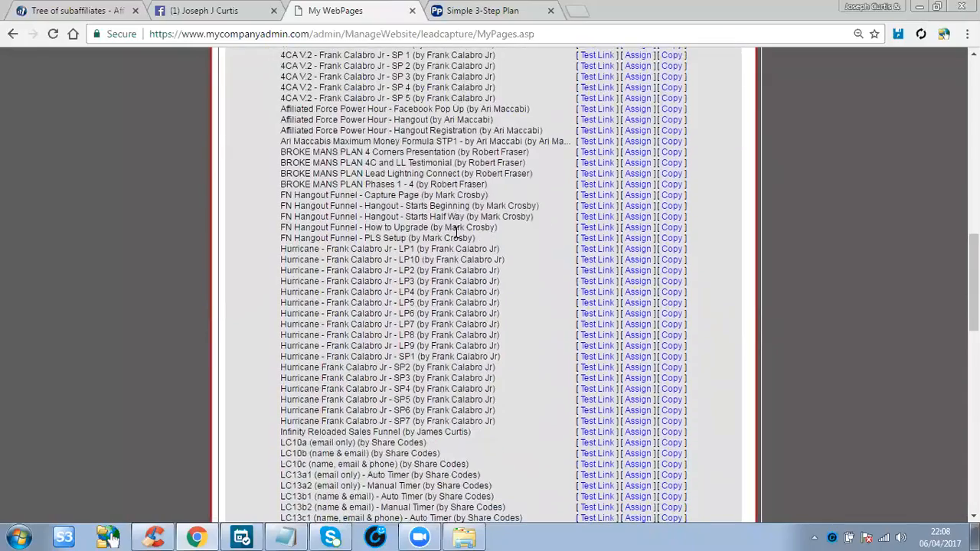
pyautogui.scroll(-2, 455, 232)
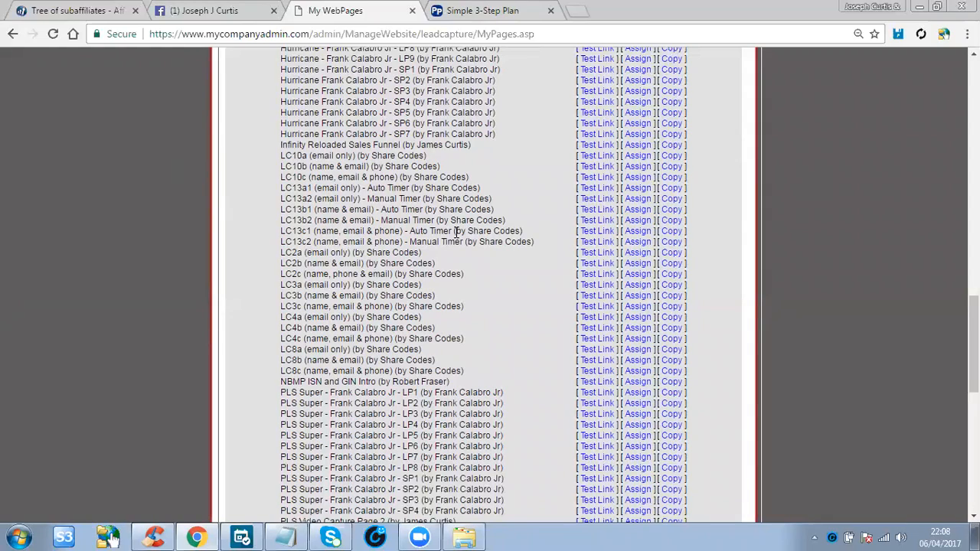
pyautogui.scroll(2, 459, 237)
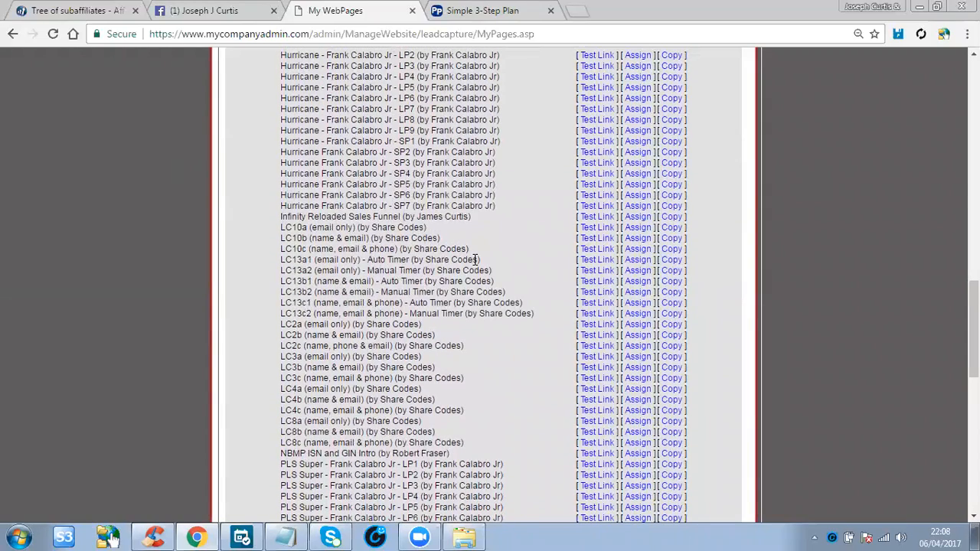
pyautogui.scroll(4, 474, 261)
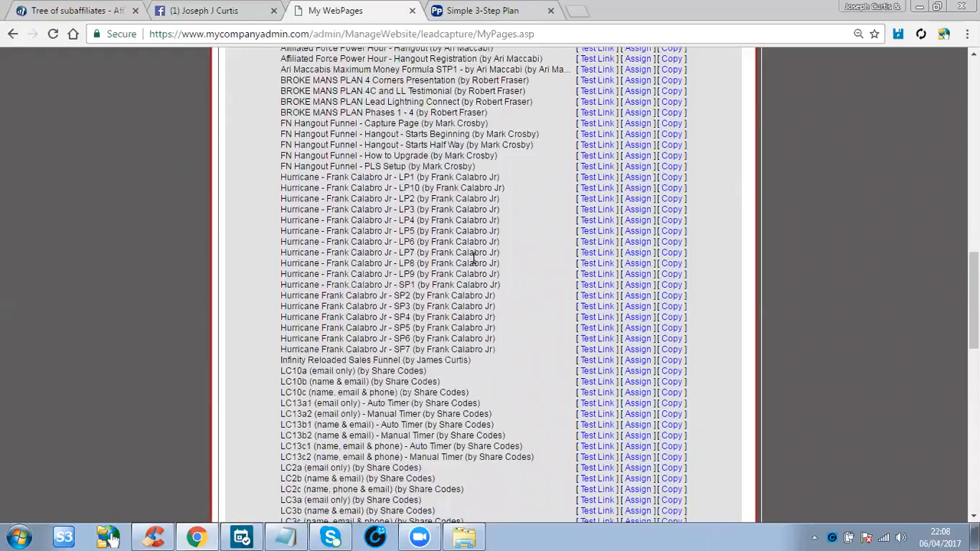
pyautogui.scroll(16, 474, 261)
pyautogui.scroll(10, 473, 261)
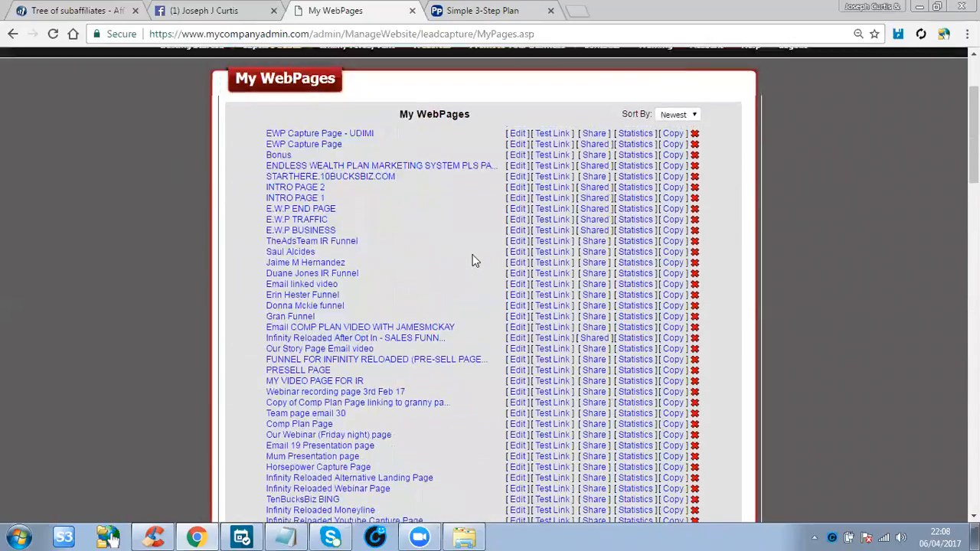
# Step: Start creating a new webpage with a custom template that uses an opt-in form (Survey)
pyautogui.moveTo(426, 178)
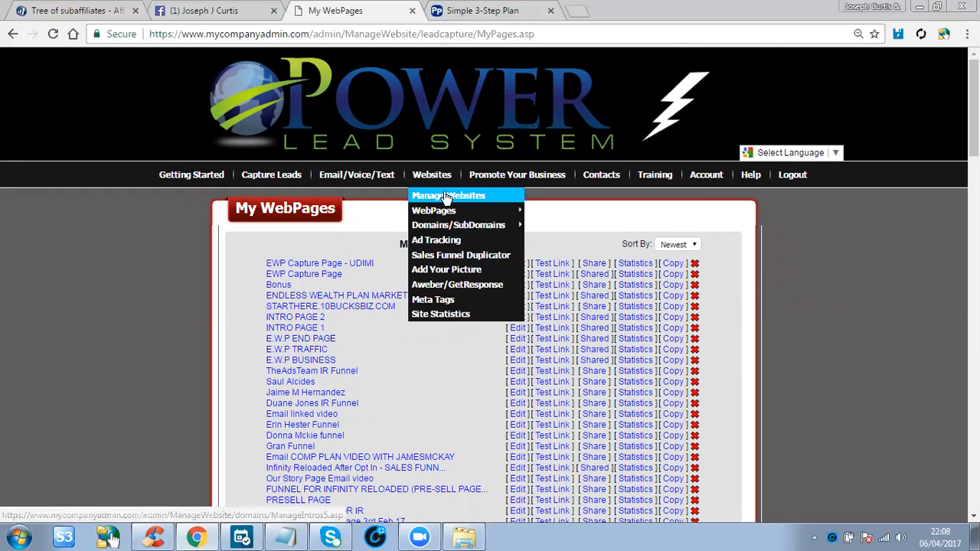
pyautogui.moveTo(437, 211)
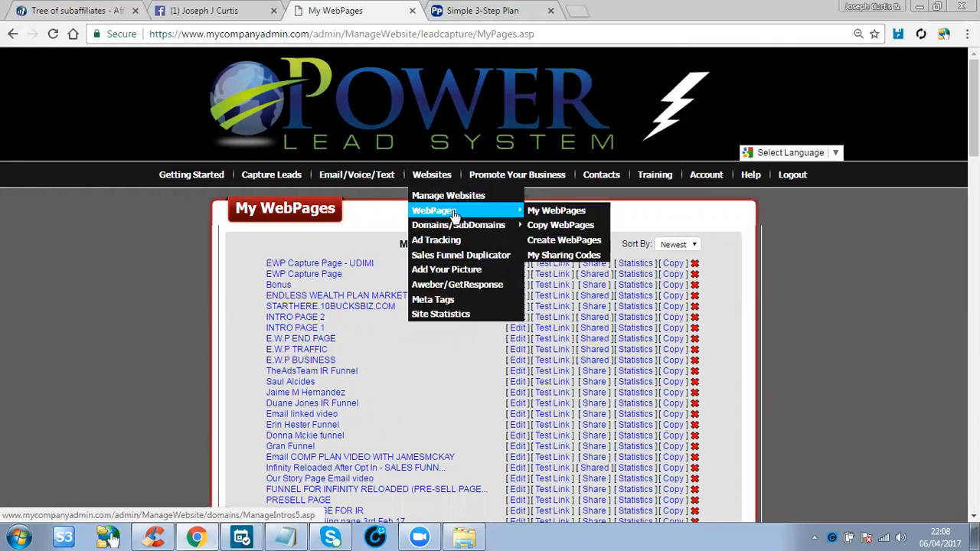
pyautogui.click(561, 240)
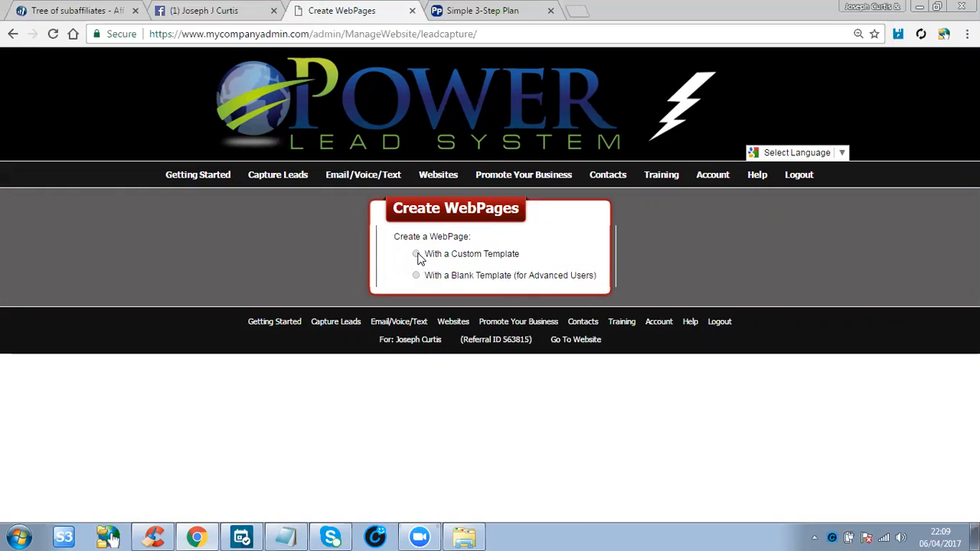
pyautogui.click(418, 255)
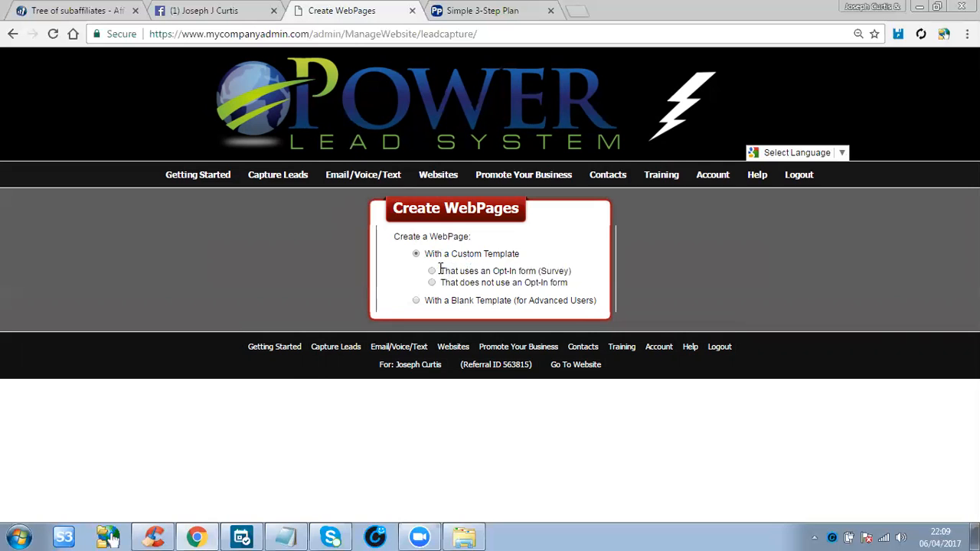
pyautogui.click(432, 271)
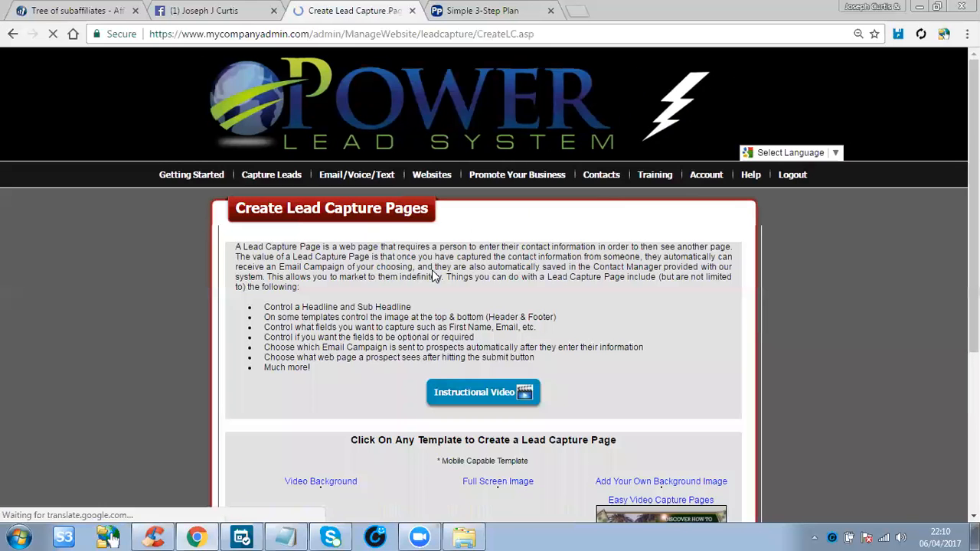
# Step: Examine the available lead capture page templates and the note marking mobile-capable ones
pyautogui.scroll(-3, 433, 276)
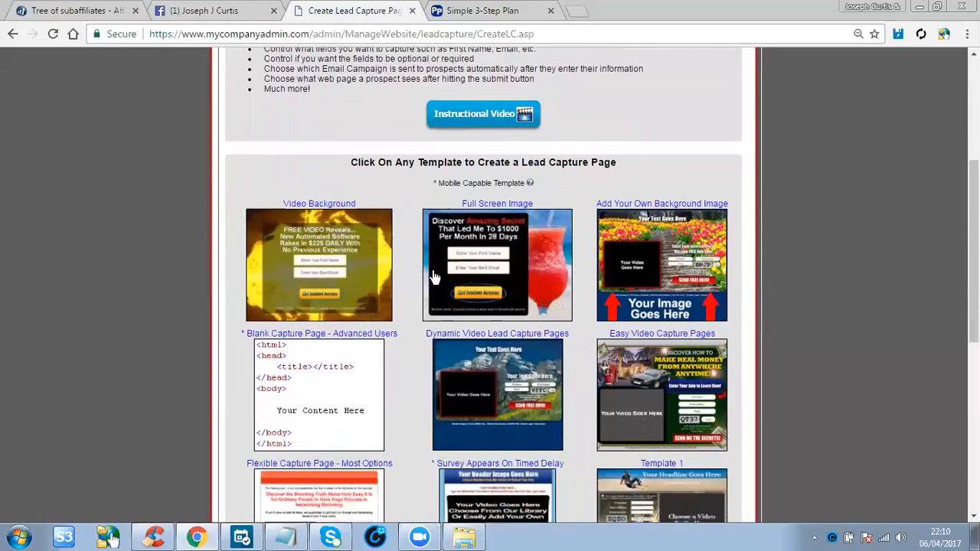
pyautogui.scroll(-1, 373, 234)
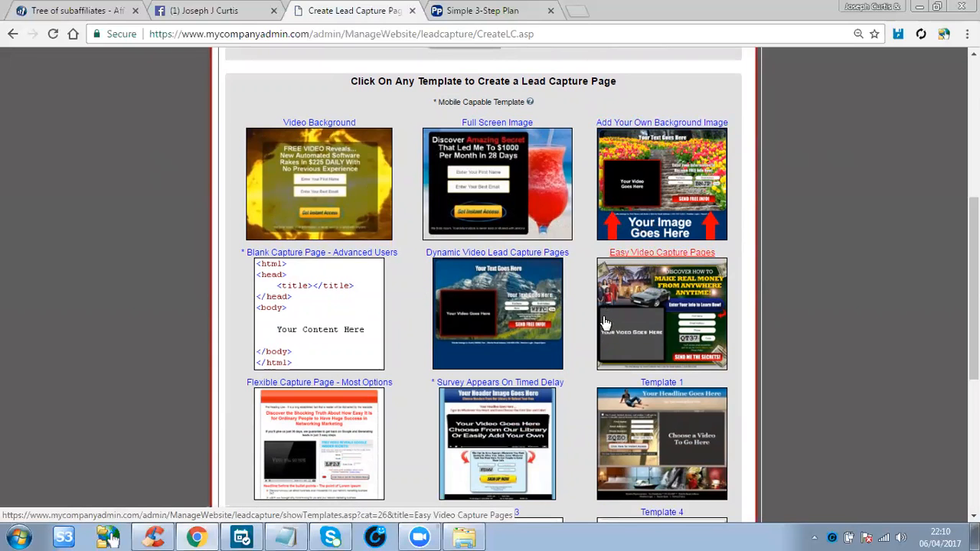
pyautogui.scroll(-2, 482, 283)
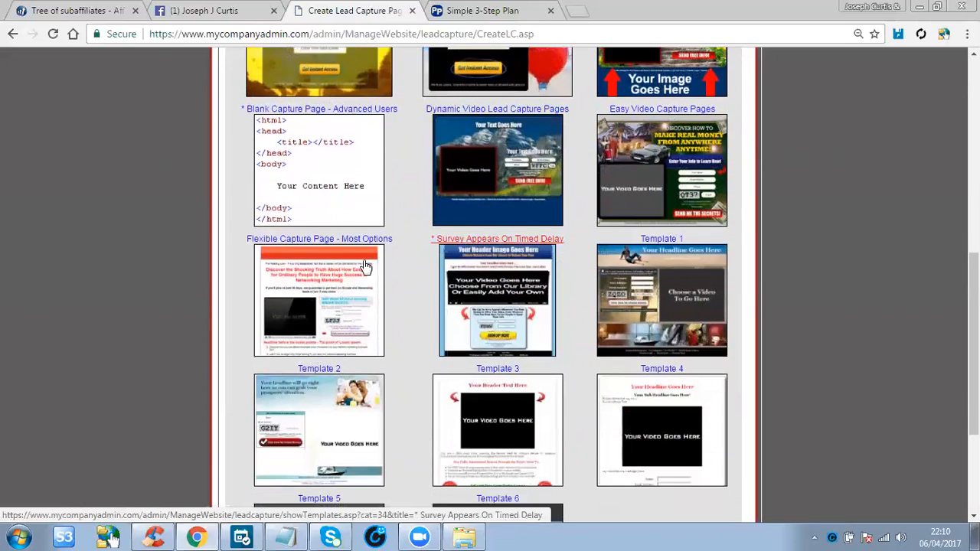
pyautogui.scroll(-3, 386, 263)
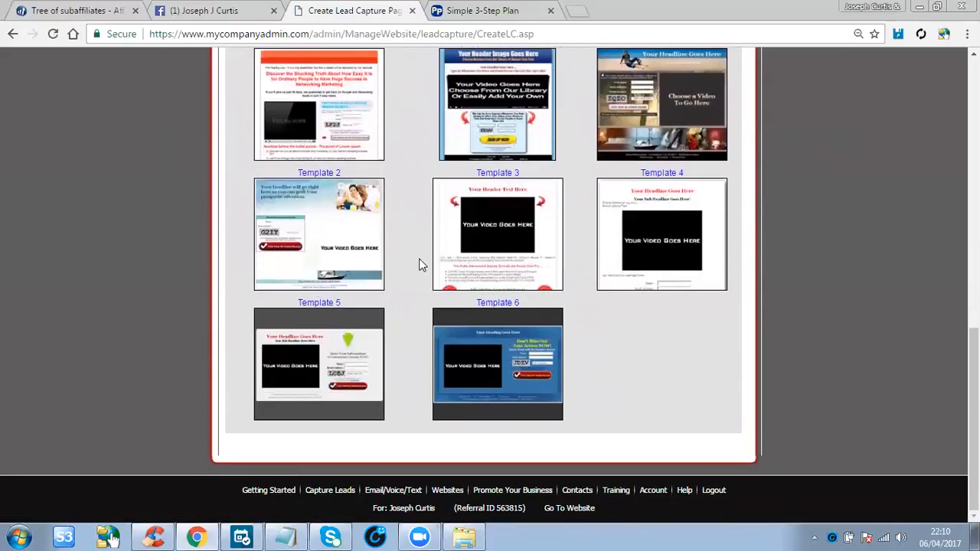
pyautogui.scroll(7, 419, 264)
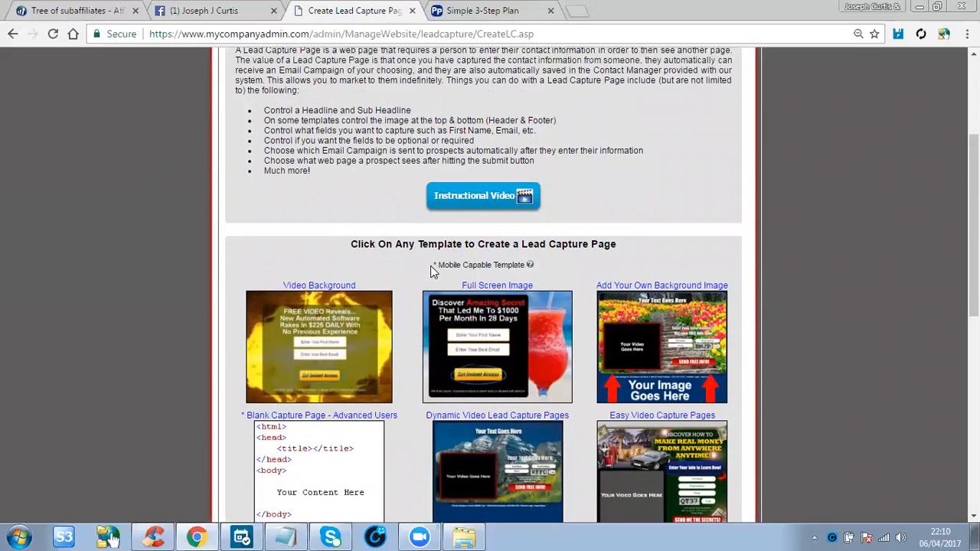
pyautogui.moveTo(433, 265); pyautogui.dragTo(527, 262)
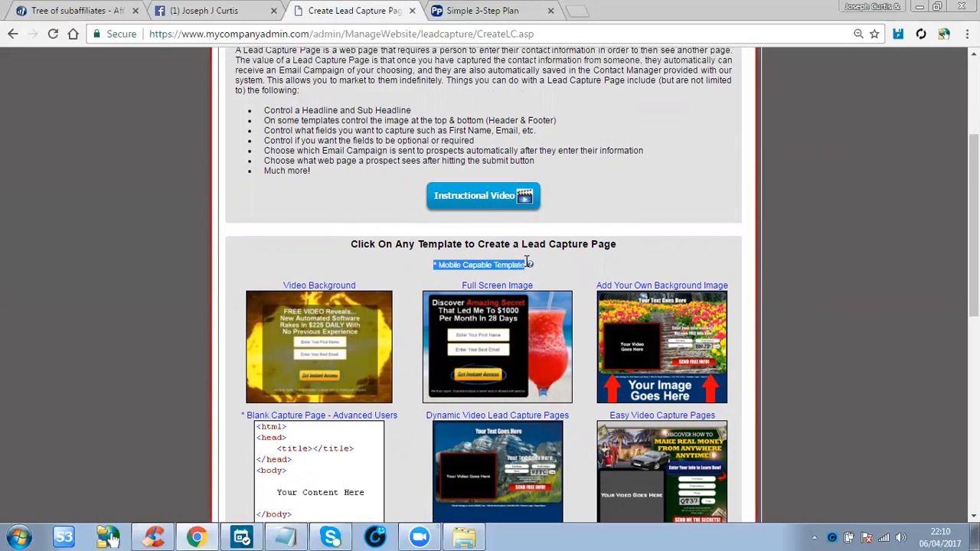
pyautogui.click(526, 262)
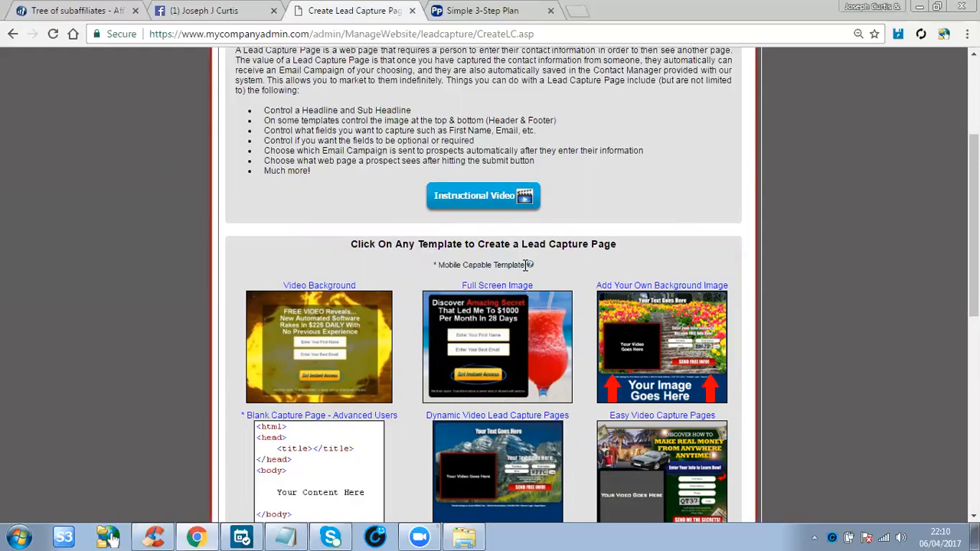
# Step: Choose Option 1 of the Full Screen Image template, with first name and email fields, for the new page
pyautogui.click(501, 316)
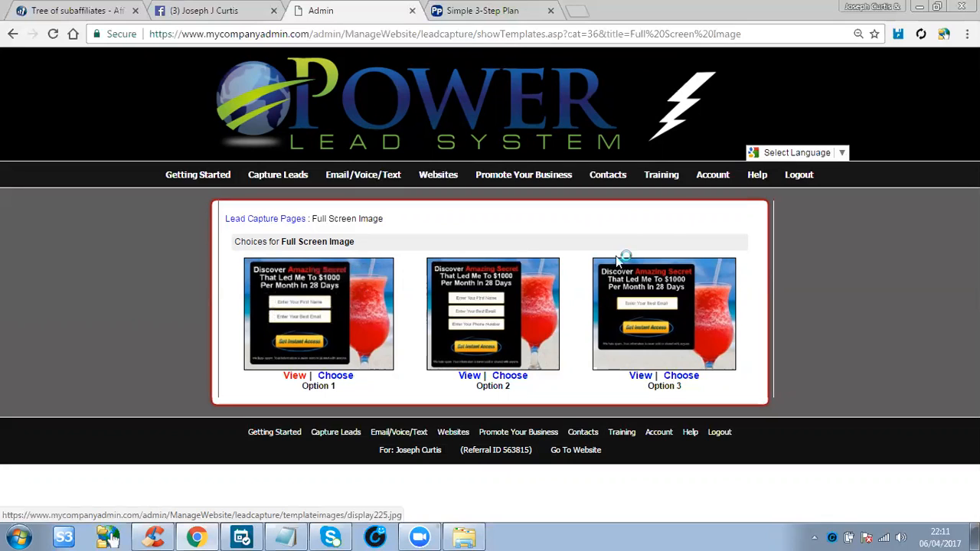
pyautogui.moveTo(611, 199)
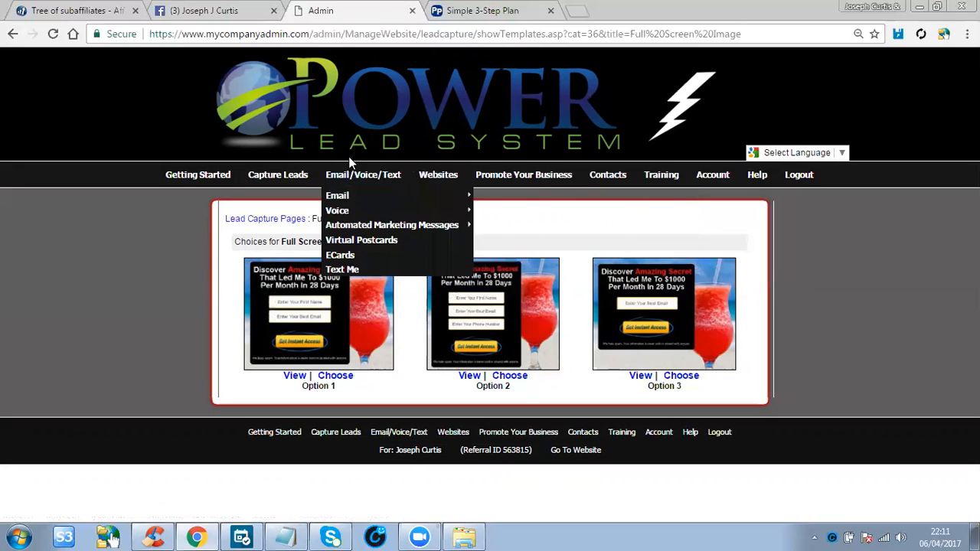
pyautogui.moveTo(344, 197)
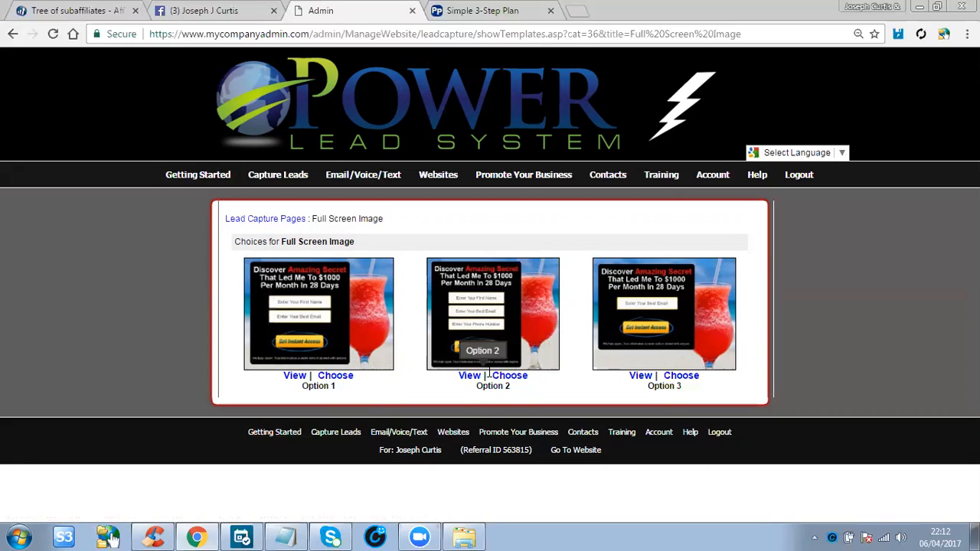
pyautogui.click(335, 379)
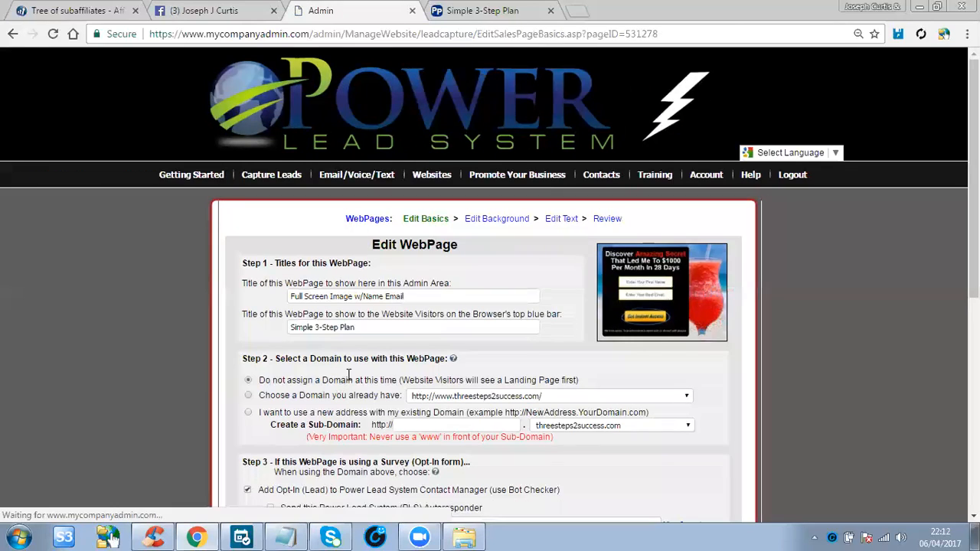
# Step: Set the webpage's admin area title to "Beach background for SBC"
pyautogui.scroll(-1, 414, 329)
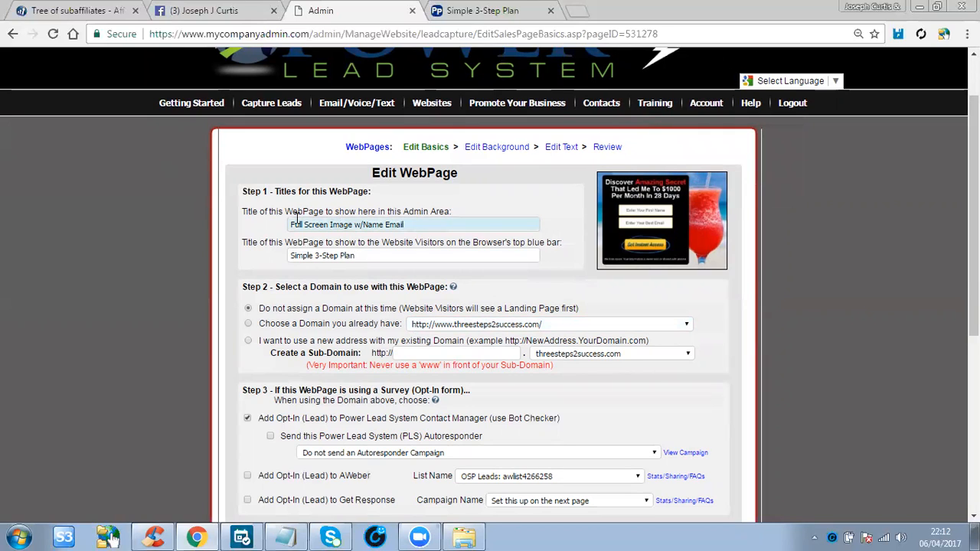
pyautogui.moveTo(417, 224); pyautogui.dragTo(266, 223)
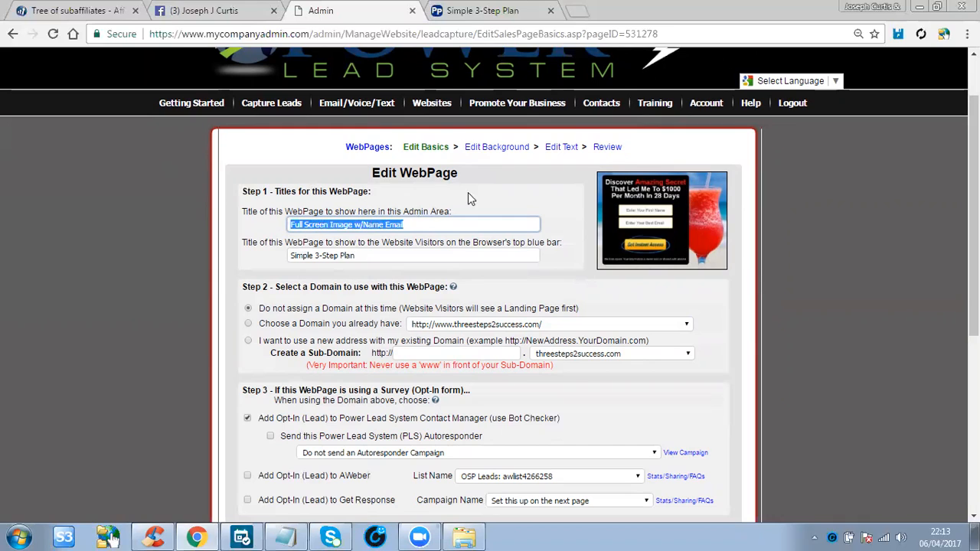
pyautogui.moveTo(434, 101)
pyautogui.moveTo(471, 140)
pyautogui.click(410, 223)
pyautogui.press('Left')
pyautogui.press('Left')
pyautogui.press('Left')
pyautogui.moveTo(412, 224); pyautogui.dragTo(264, 221)
pyautogui.write('Bea')
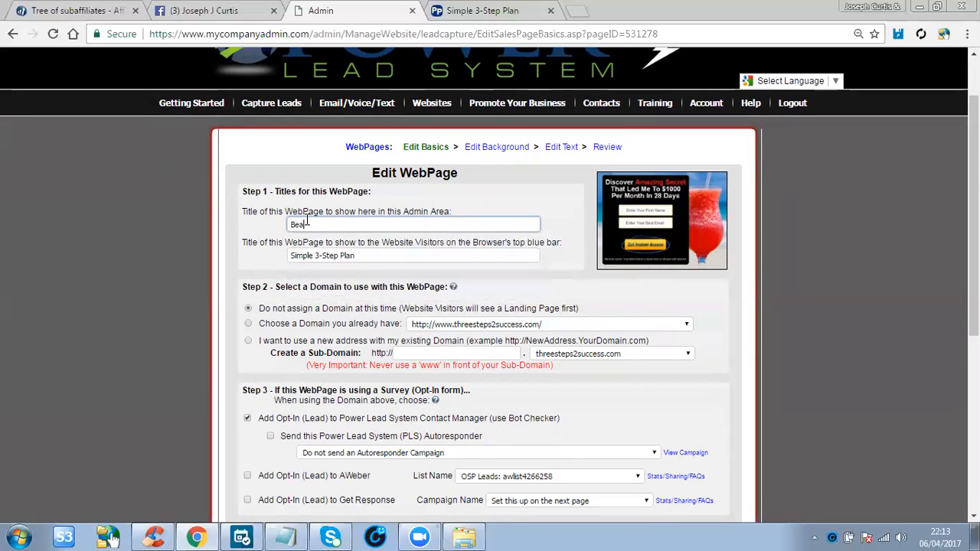
pyautogui.write('ch background fo')
pyautogui.write('r SBC')
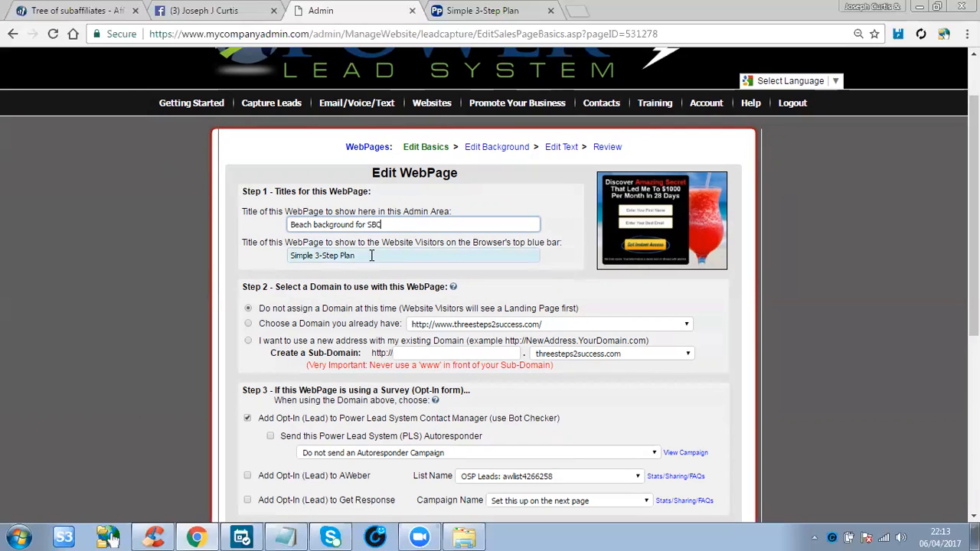
# Step: Set the webpage title shown to website visitors in the browser to "Beach Background!"
pyautogui.moveTo(358, 257); pyautogui.dragTo(284, 260)
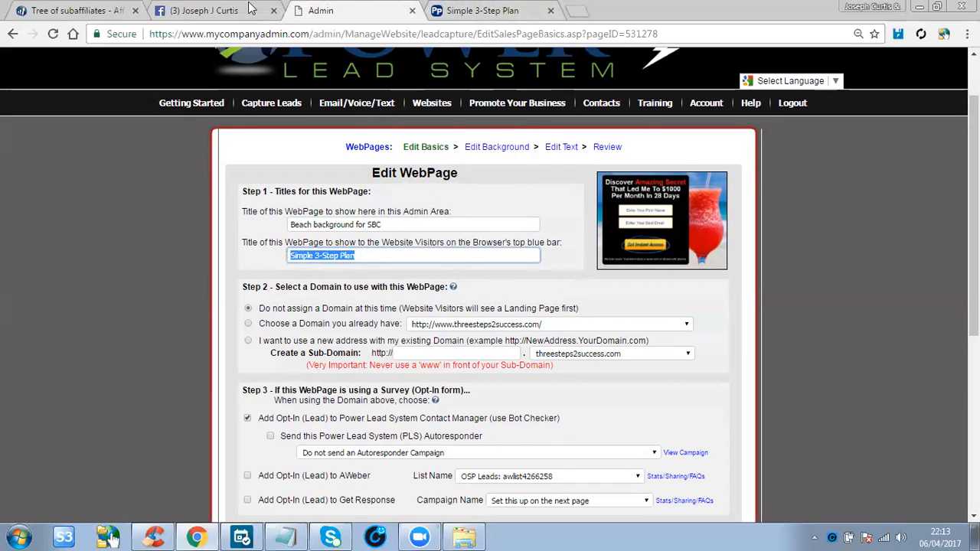
pyautogui.click(542, 61)
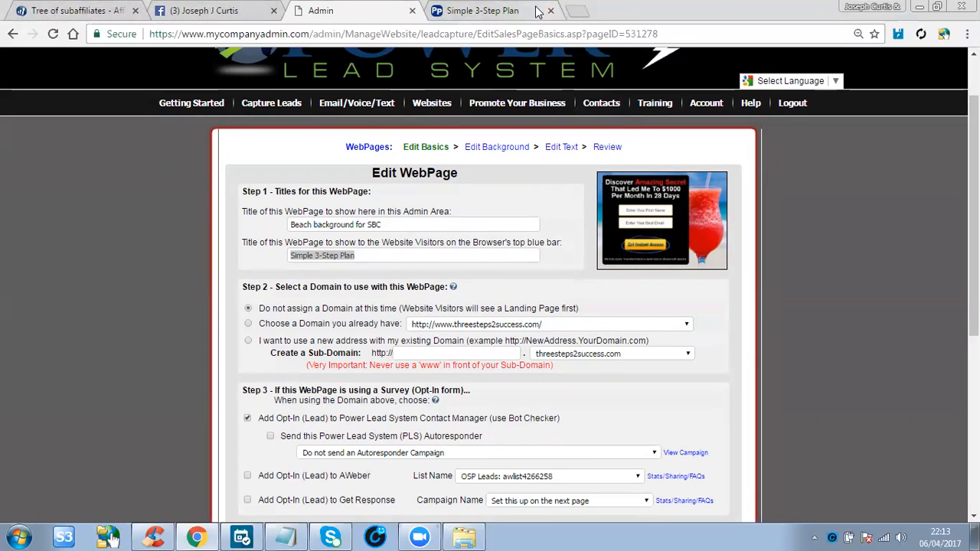
pyautogui.click(387, 254)
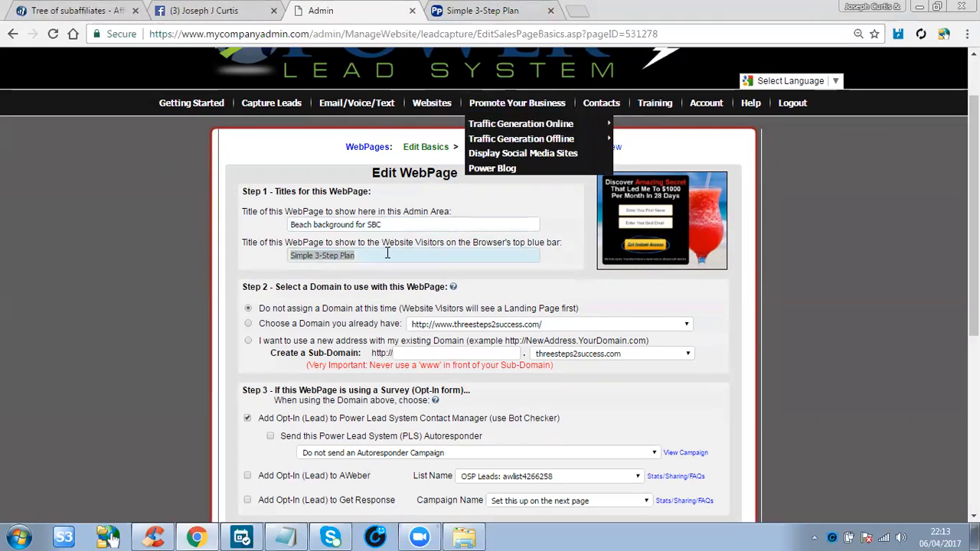
pyautogui.hotkey('ctrl', 'a')
pyautogui.write('B')
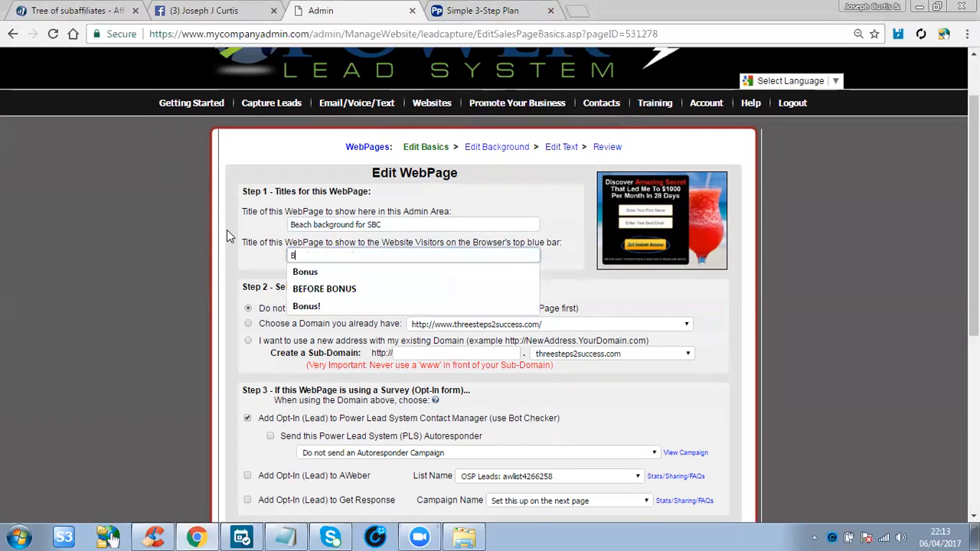
pyautogui.write('each Ba')
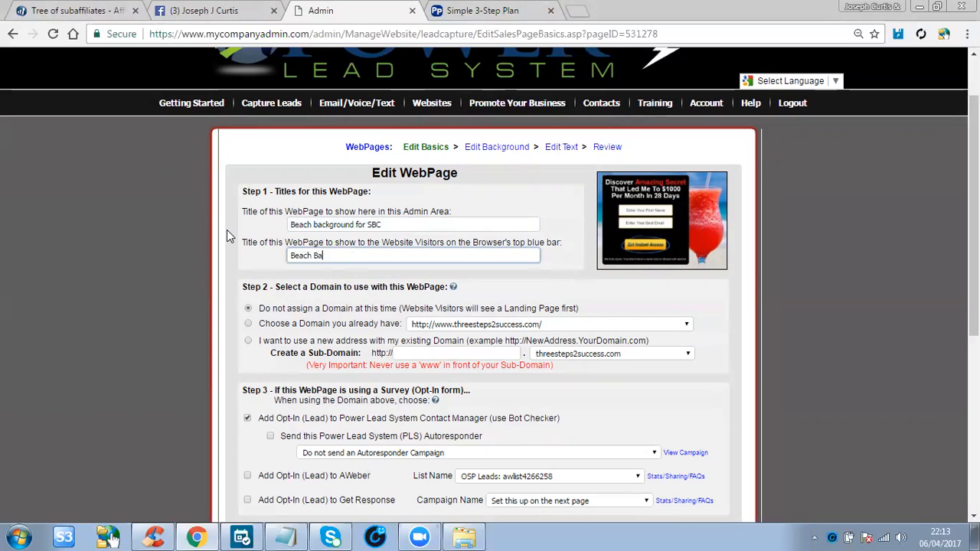
pyautogui.write('ckground!')
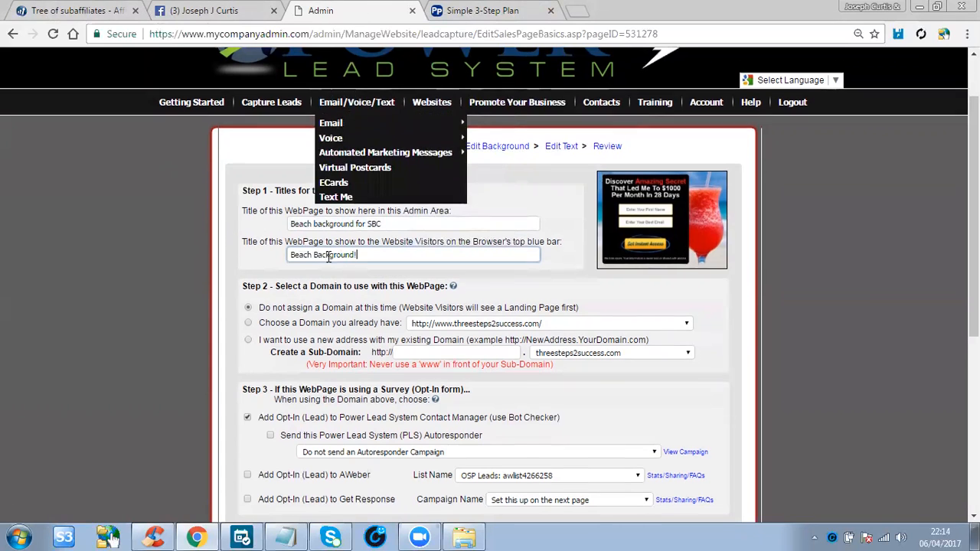
# Step: Examine the domains already available for this webpage and the base domains offered for creating a sub-domain
pyautogui.scroll(-1, 328, 257)
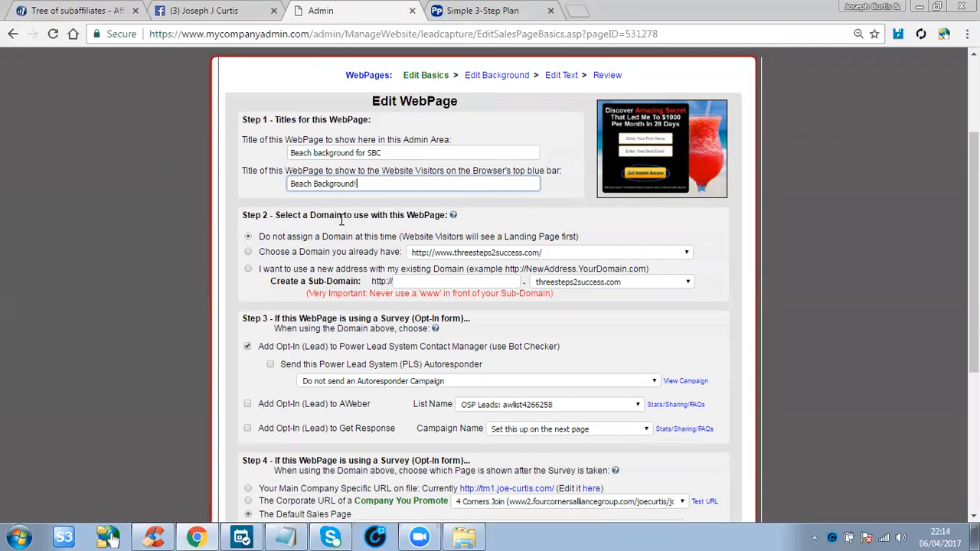
pyautogui.scroll(1, 351, 270)
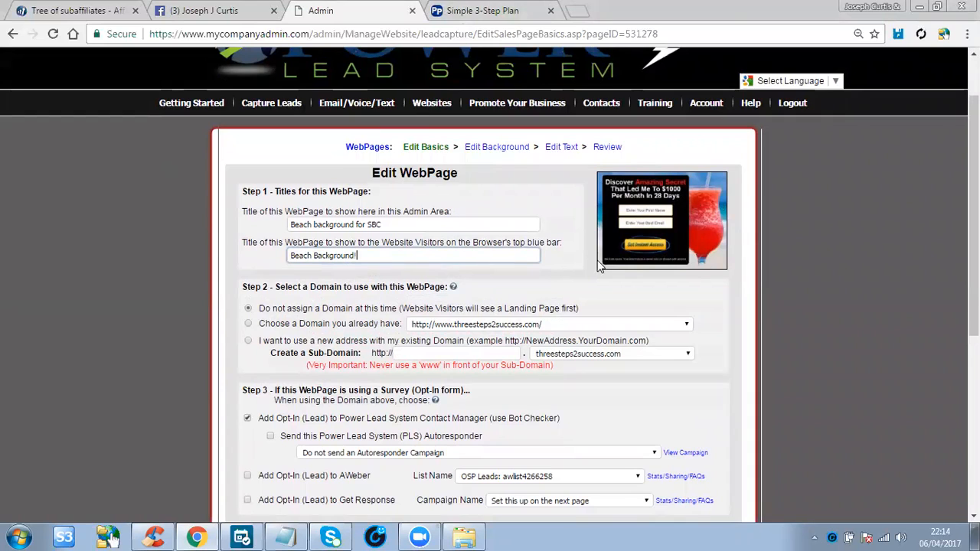
pyautogui.scroll(-1, 590, 266)
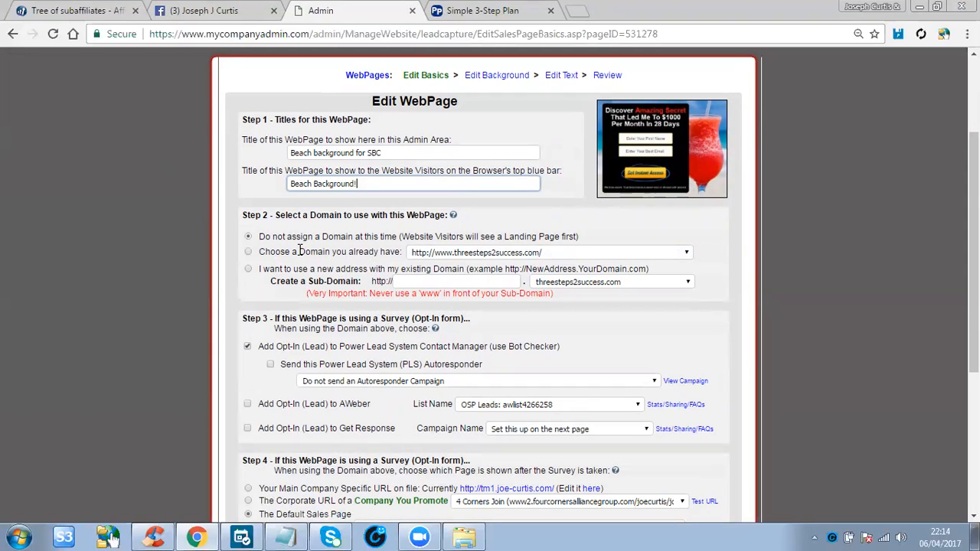
pyautogui.click(472, 253)
pyautogui.scroll(-5, 503, 396)
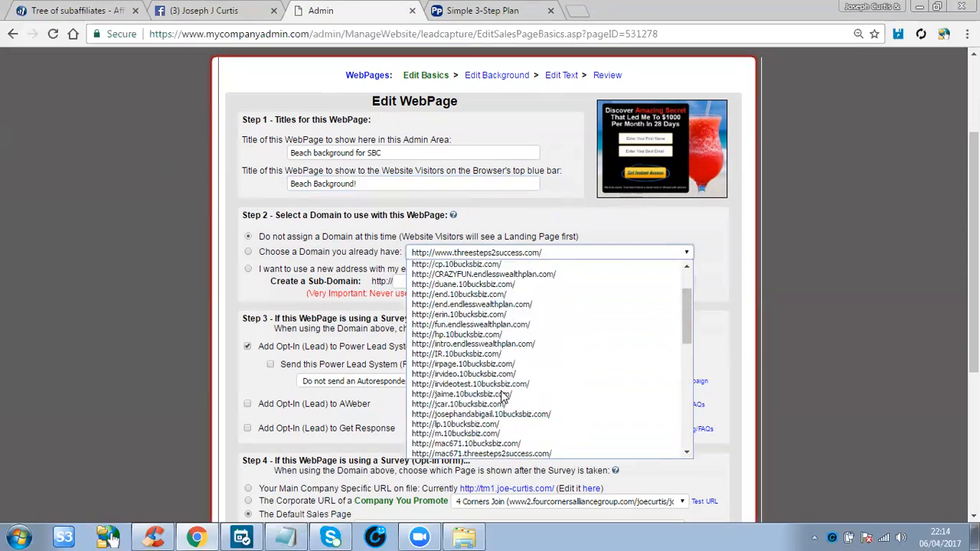
pyautogui.scroll(2, 503, 395)
pyautogui.click(727, 305)
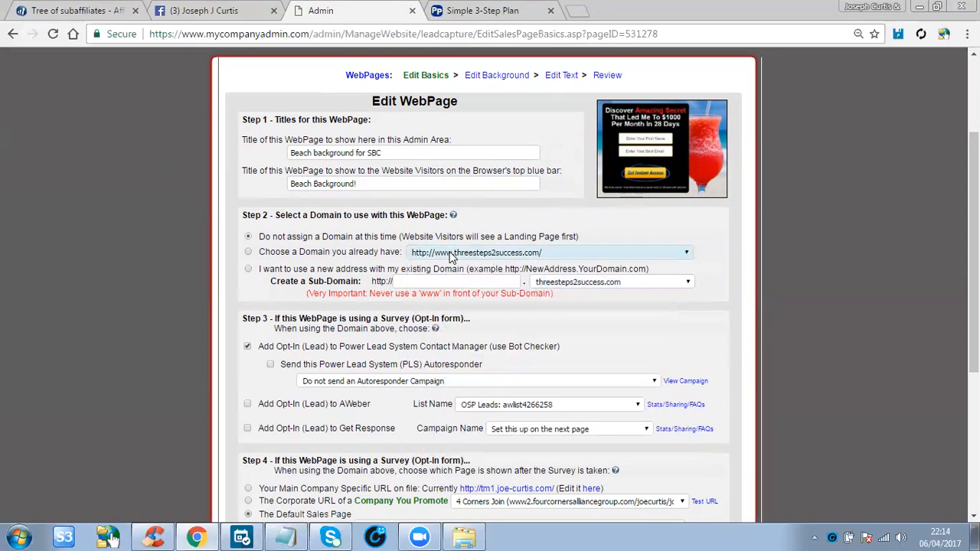
pyautogui.click(550, 255)
pyautogui.scroll(5, 567, 307)
pyautogui.scroll(-5, 567, 306)
pyautogui.scroll(4, 567, 306)
pyautogui.scroll(-4, 568, 306)
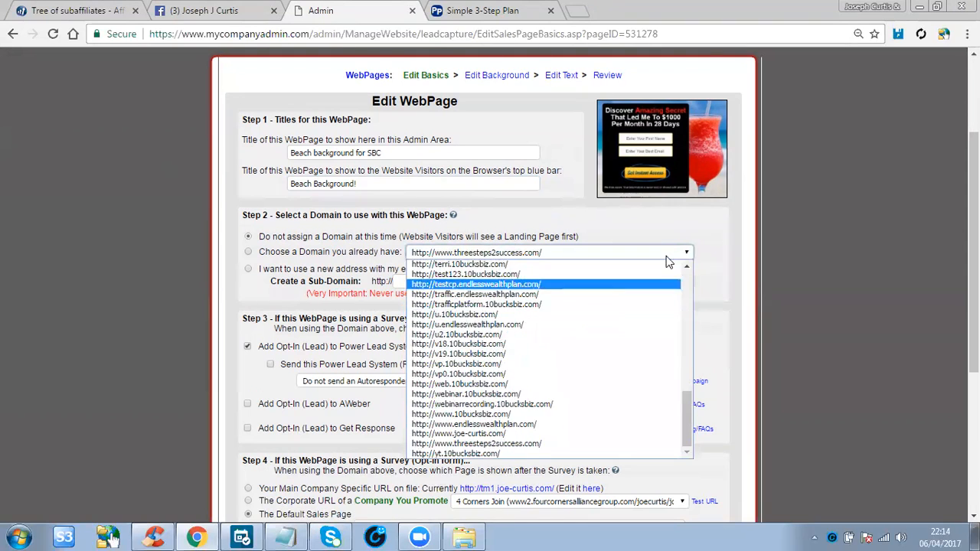
pyautogui.click(812, 213)
pyautogui.click(576, 283)
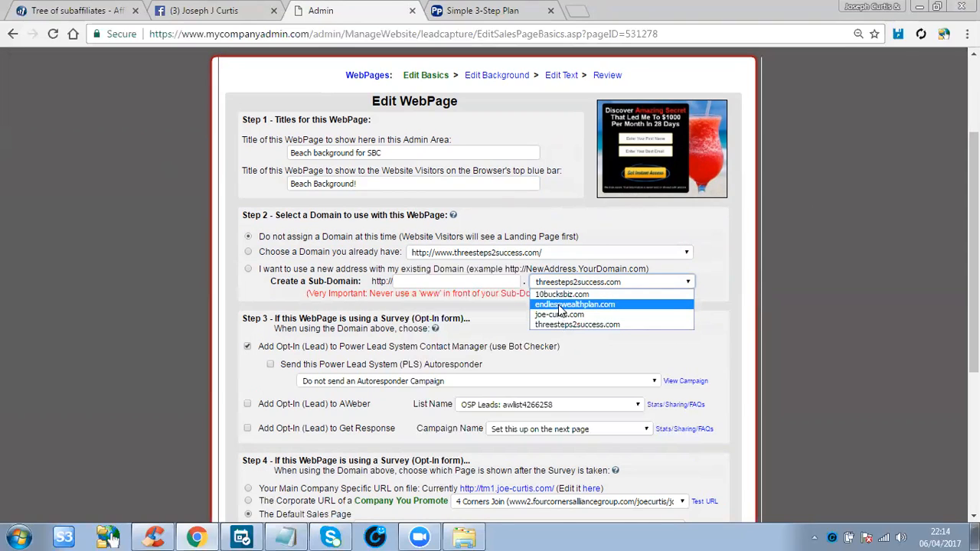
pyautogui.click(545, 252)
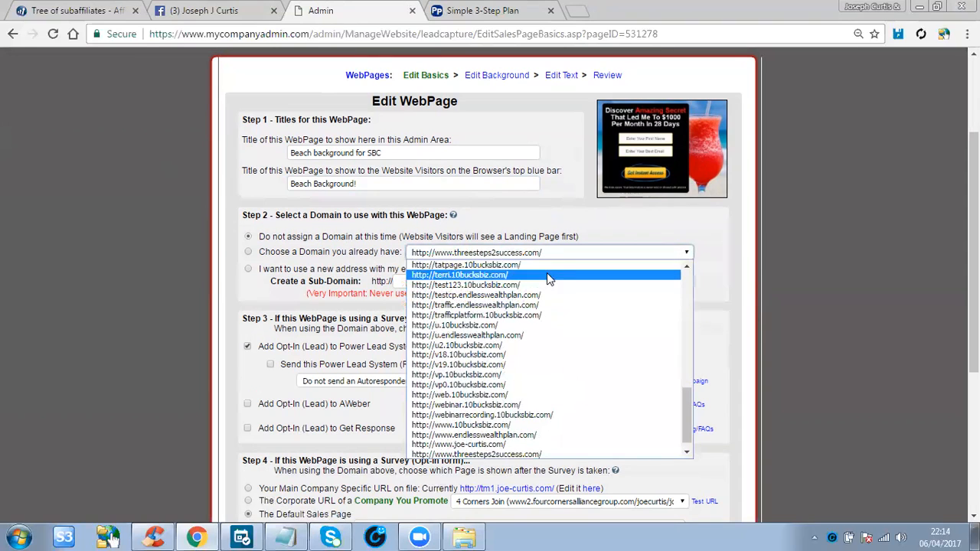
pyautogui.click(735, 240)
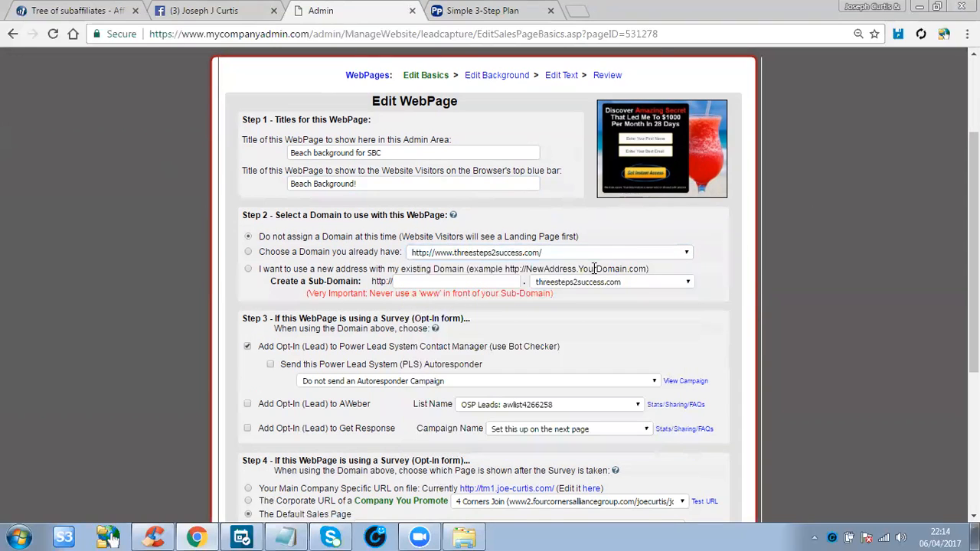
# Step: Assign the webpage a new sub-domain address named "beachbackground" on the existing domain threesteps2success.com
pyautogui.click(248, 269)
pyautogui.click(417, 281)
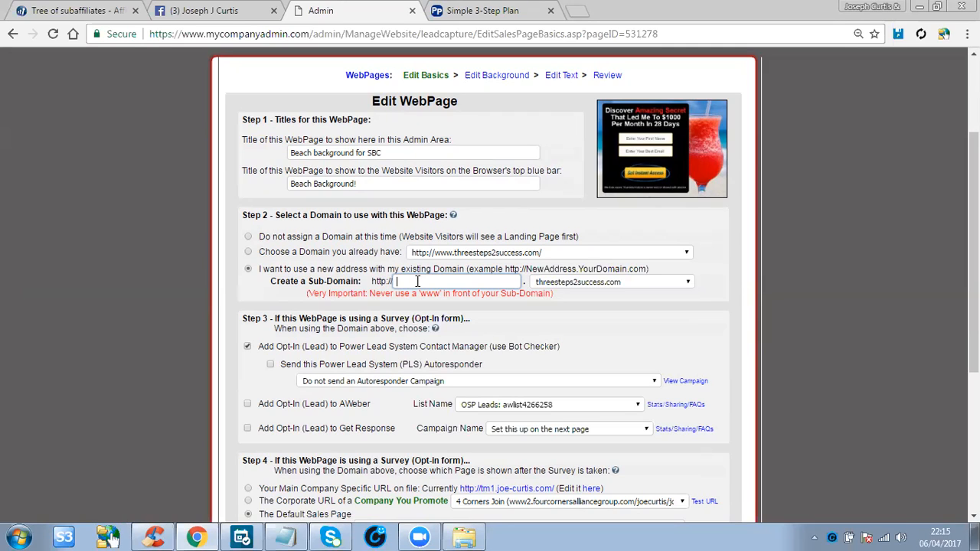
pyautogui.write('beachbackground')
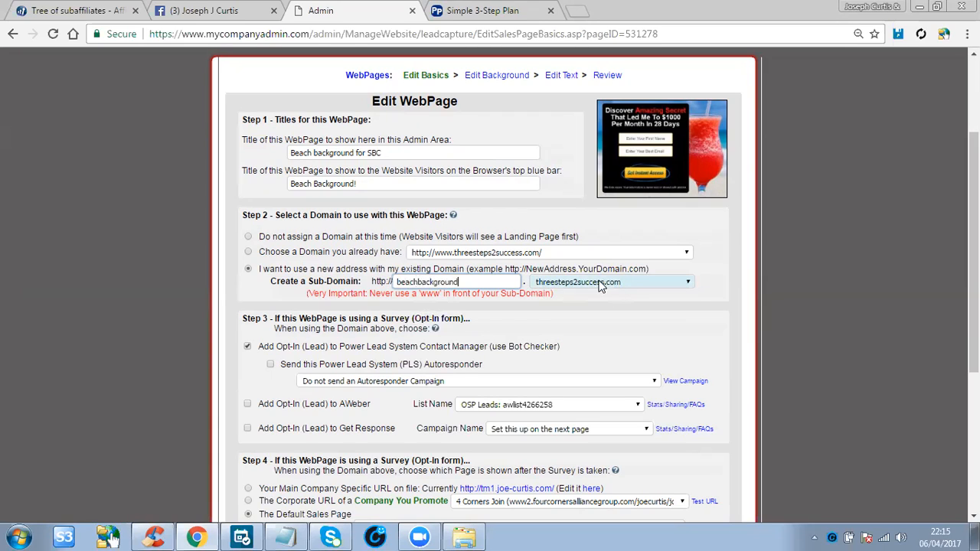
# Step: Review the option that adds opt-in leads to the Power Lead System Contact Manager and the available contact tools
pyautogui.scroll(-1, 574, 280)
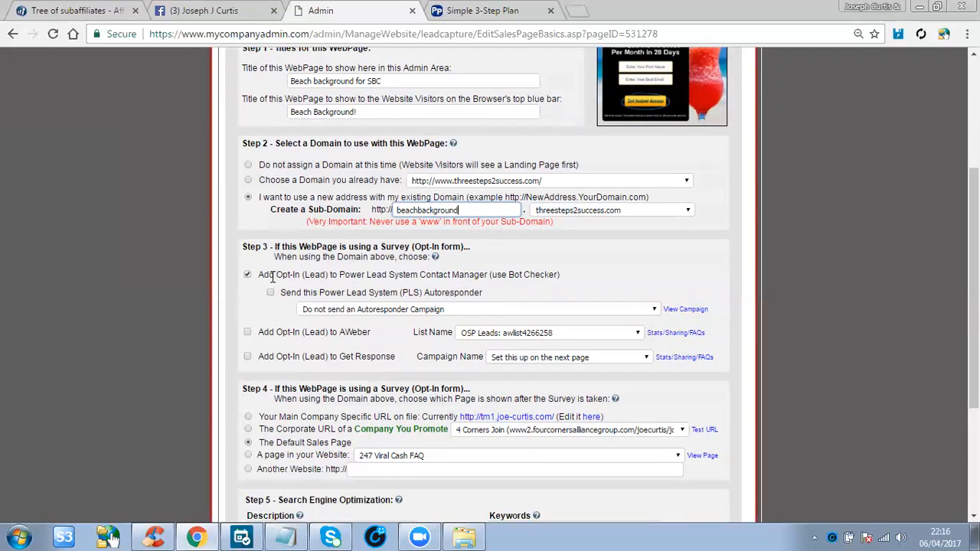
pyautogui.moveTo(261, 274); pyautogui.dragTo(496, 274)
pyautogui.scroll(2, 494, 275)
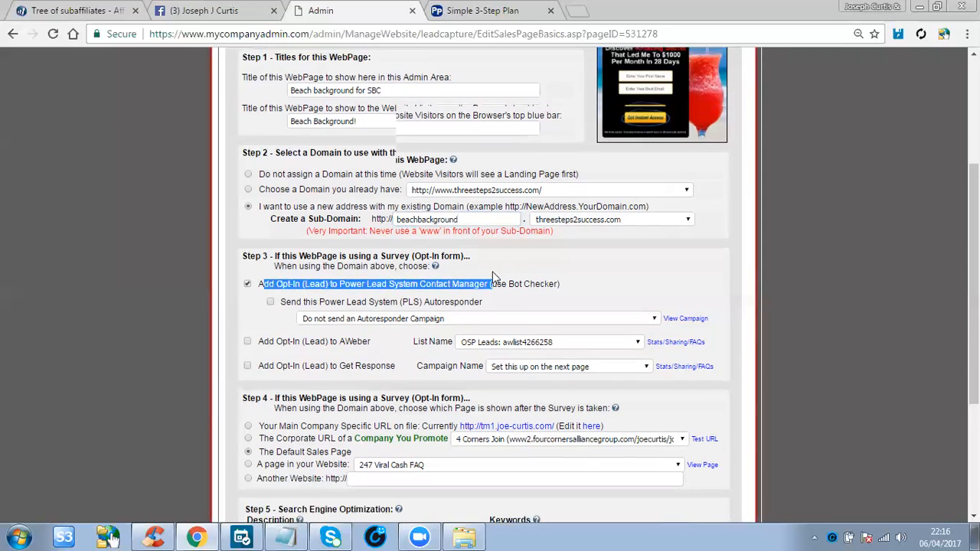
pyautogui.moveTo(601, 104)
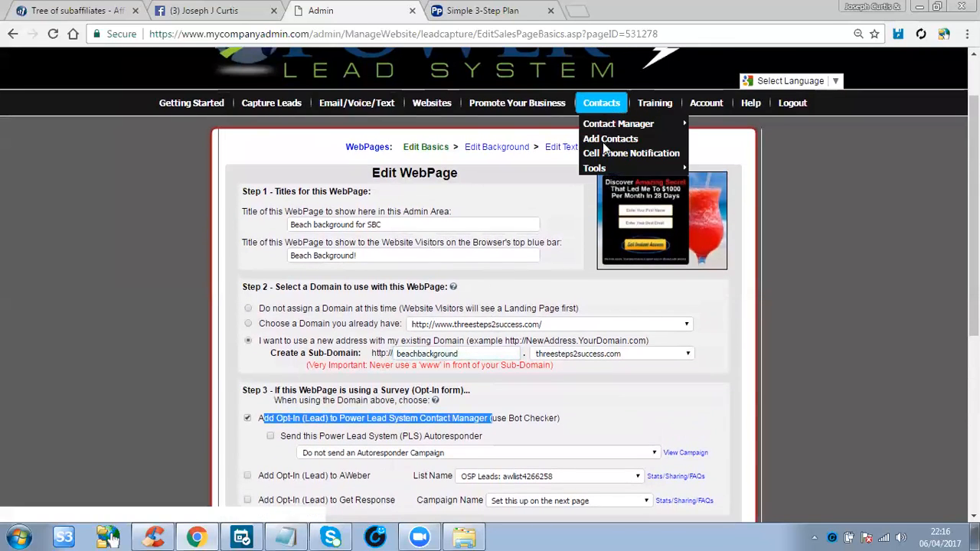
pyautogui.moveTo(616, 124)
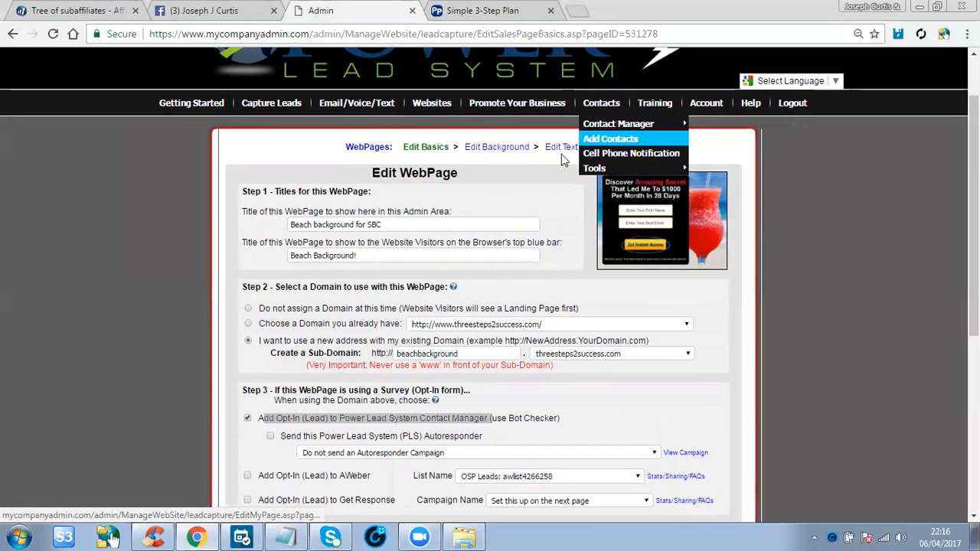
pyautogui.click(508, 418)
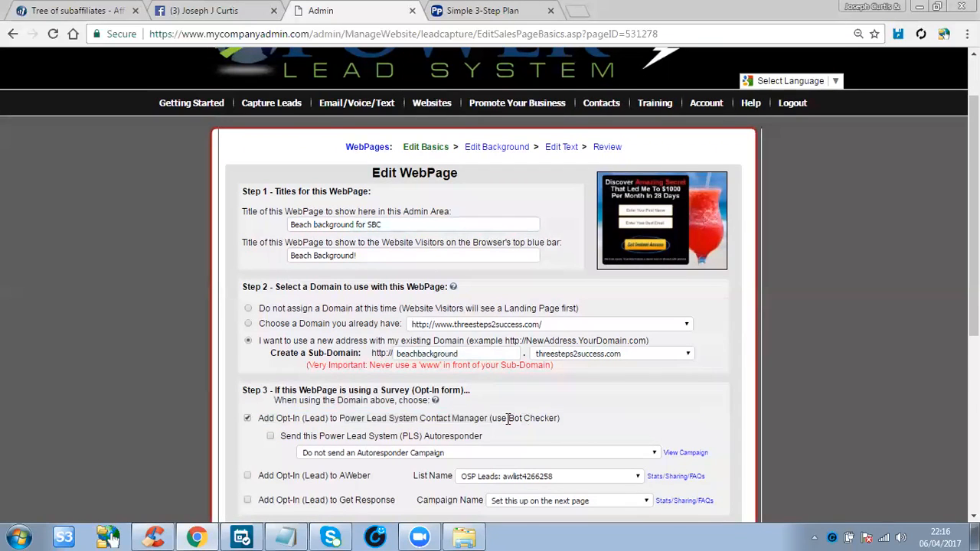
# Step: Examine the Bot Checker note on the Contact Manager opt-in setting
pyautogui.scroll(-1, 508, 418)
pyautogui.click(248, 346)
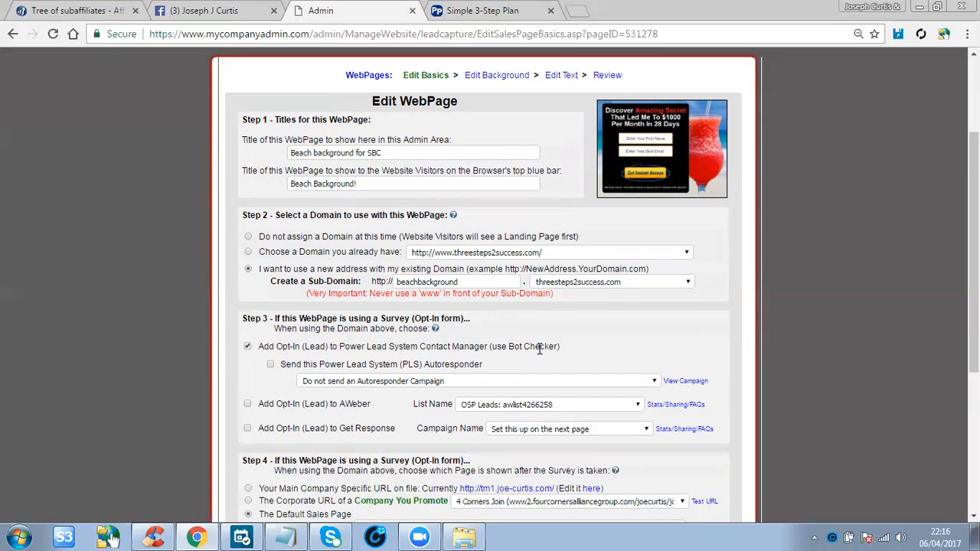
pyautogui.scroll(-1, 974, 252)
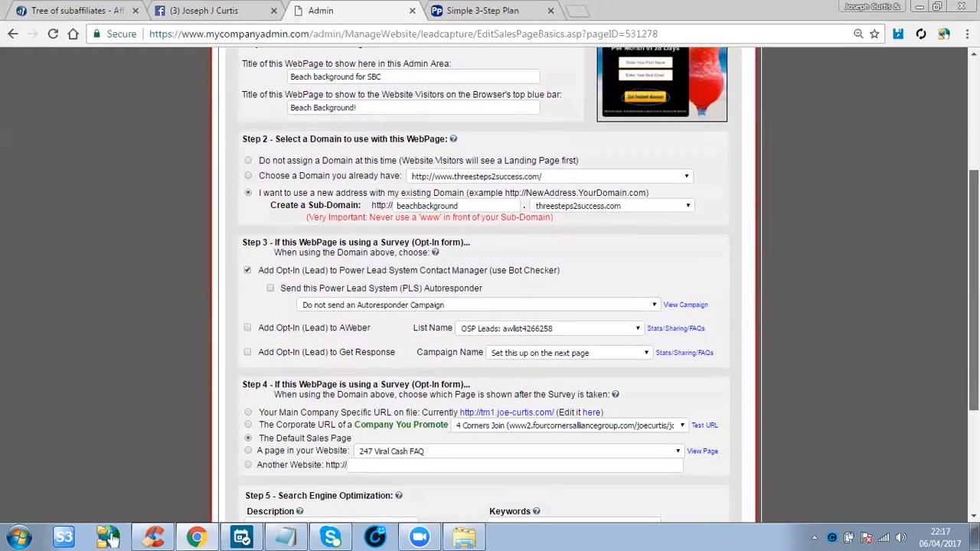
pyautogui.scroll(-1, 483, 283)
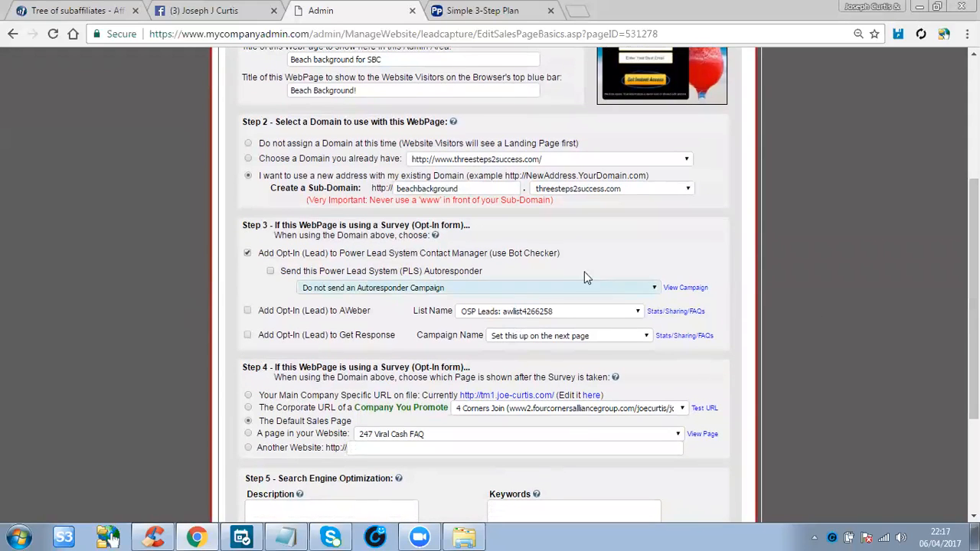
pyautogui.moveTo(489, 254); pyautogui.dragTo(564, 254)
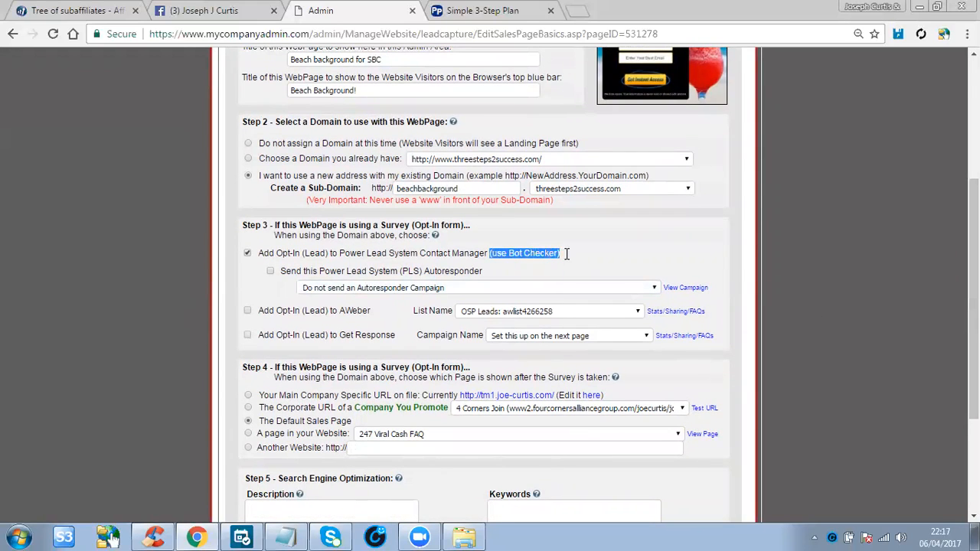
pyautogui.scroll(4, 601, 169)
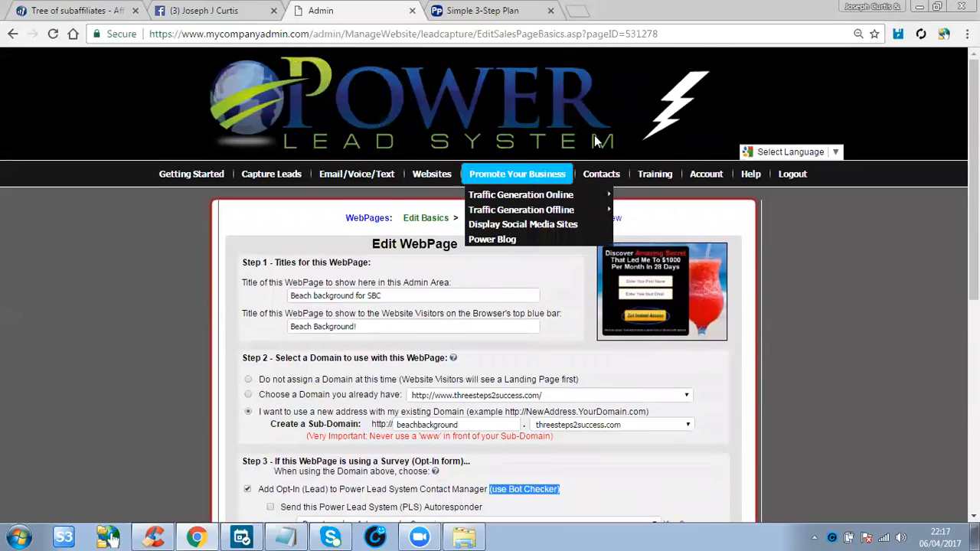
pyautogui.scroll(-2, 486, 290)
pyautogui.scroll(-2, 485, 290)
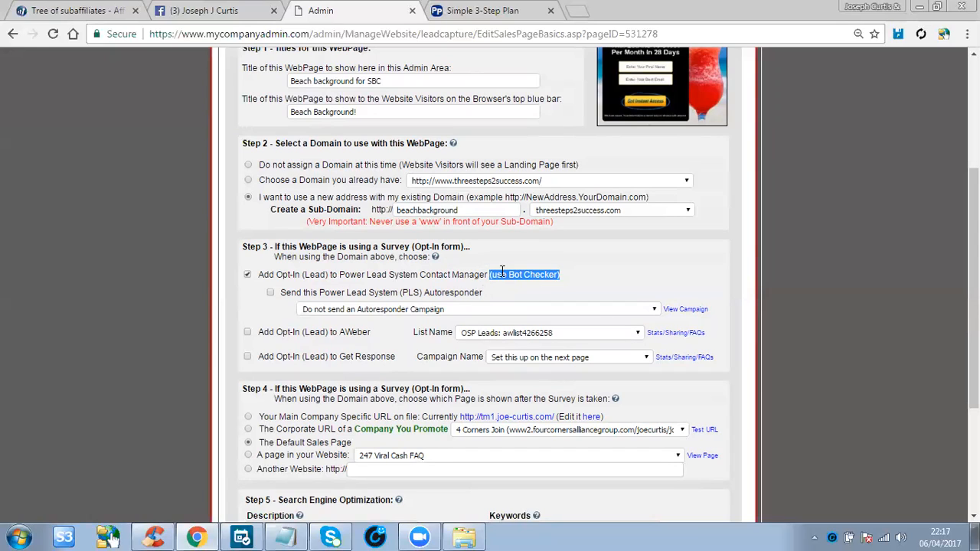
pyautogui.click(485, 271)
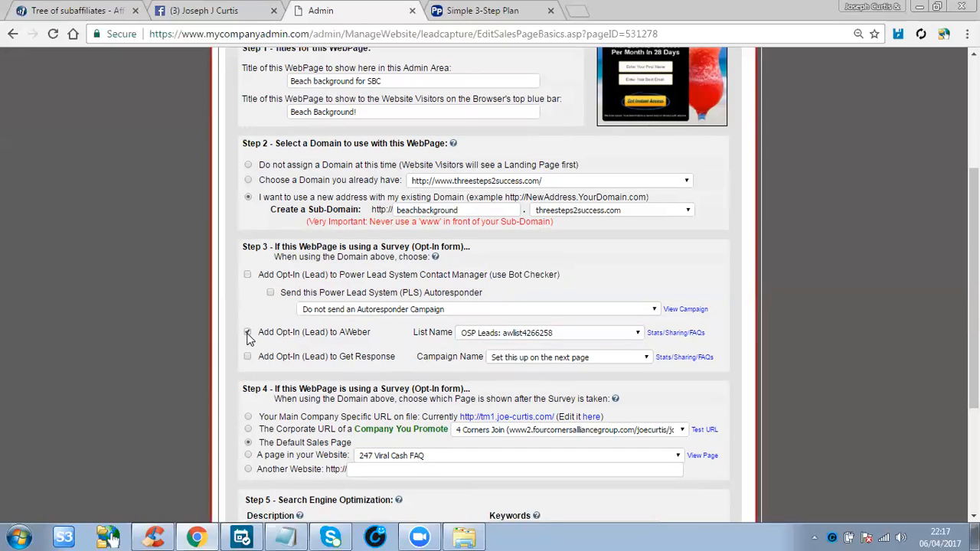
# Step: Turn on adding opt-in leads to the Power Lead System Contact Manager and turn off adding them to AWeber
pyautogui.click(247, 275)
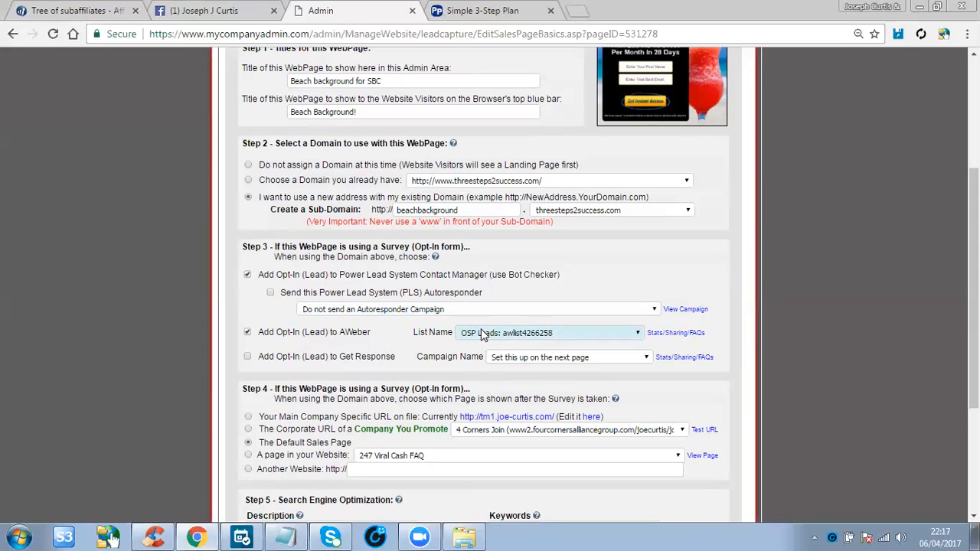
pyautogui.scroll(-1, 482, 335)
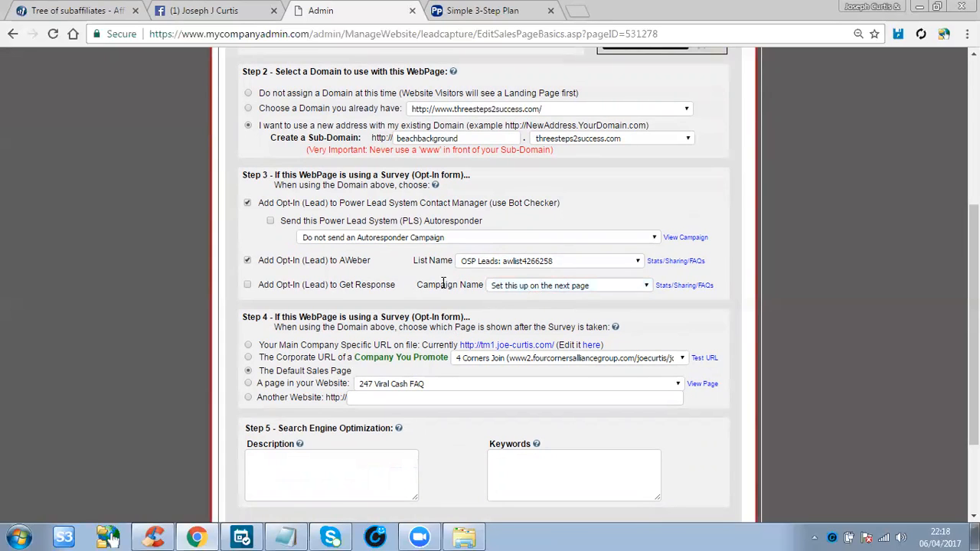
pyautogui.click(247, 260)
pyautogui.scroll(-3, 266, 220)
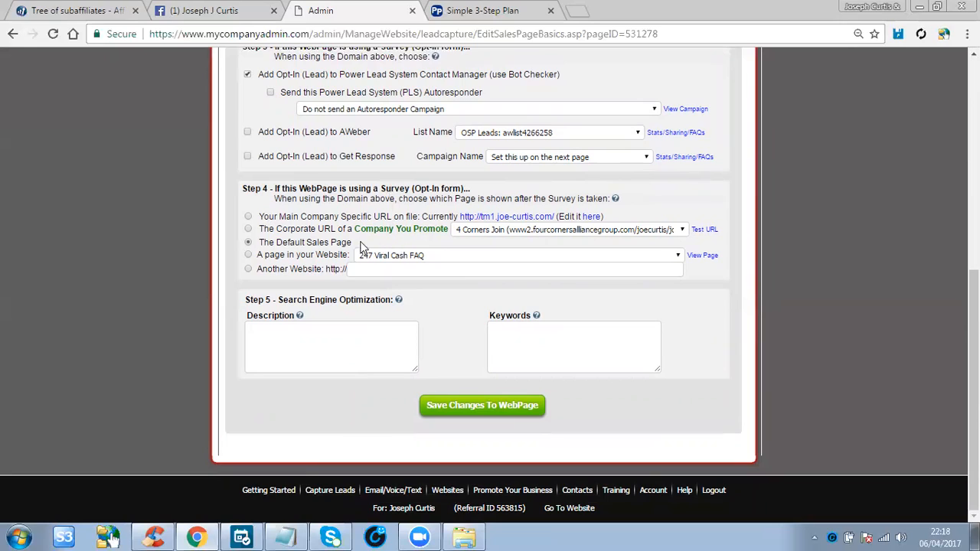
pyautogui.click(248, 268)
pyautogui.click(361, 269)
pyautogui.write('google.com')
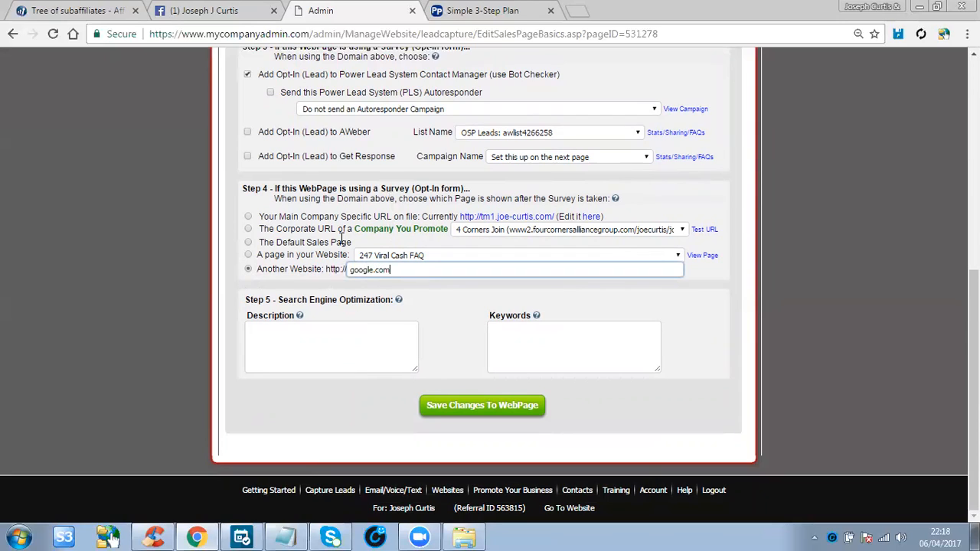
pyautogui.write('www.')
pyautogui.scroll(2, 408, 269)
pyautogui.scroll(-2, 536, 349)
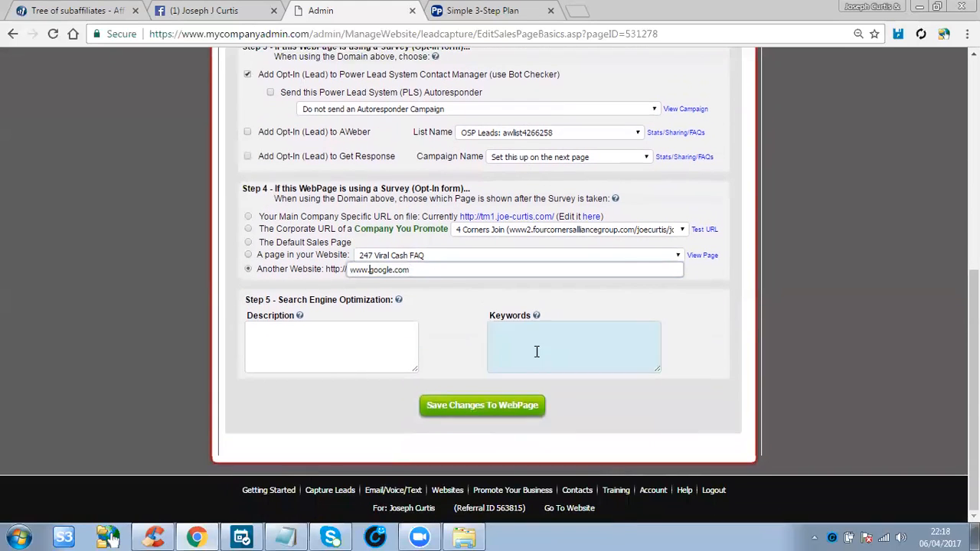
pyautogui.click(355, 336)
pyautogui.click(540, 338)
pyautogui.click(374, 336)
pyautogui.click(539, 352)
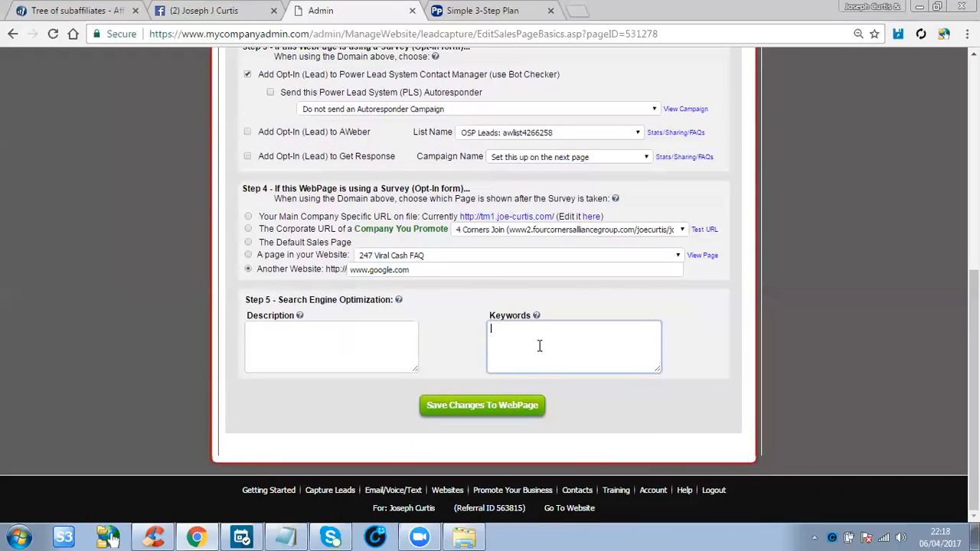
# Step: Leave the search engine description and keywords blank and save the web page's basic settings
pyautogui.click(381, 332)
pyautogui.click(528, 340)
pyautogui.click(290, 333)
pyautogui.click(507, 340)
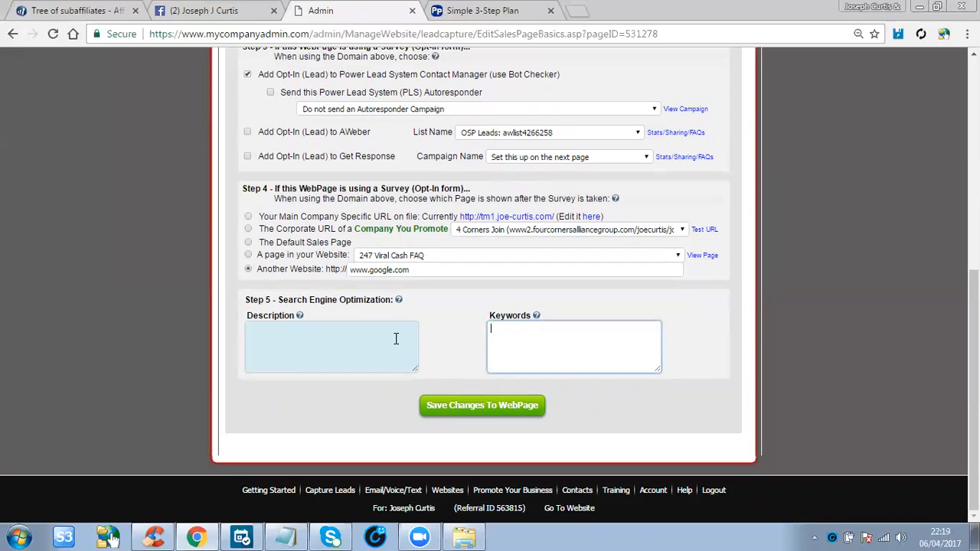
pyautogui.click(512, 407)
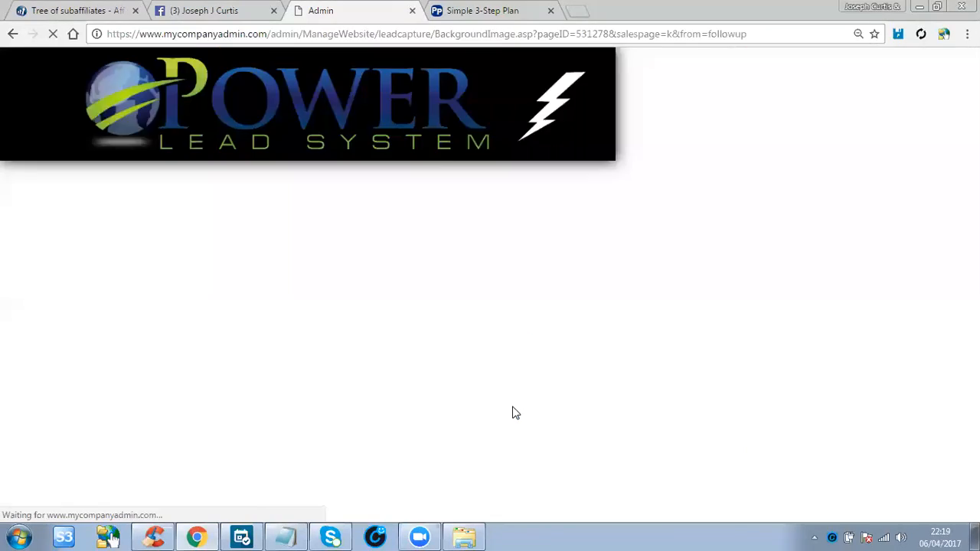
# Step: Look over the background choices and keep the current beach image with the red drink
pyautogui.scroll(-2, 482, 283)
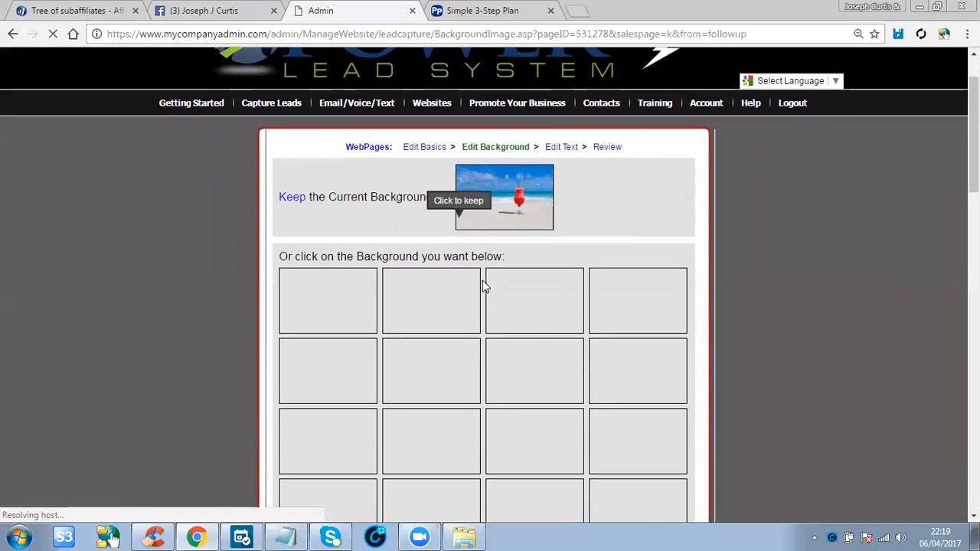
pyautogui.scroll(-1, 470, 221)
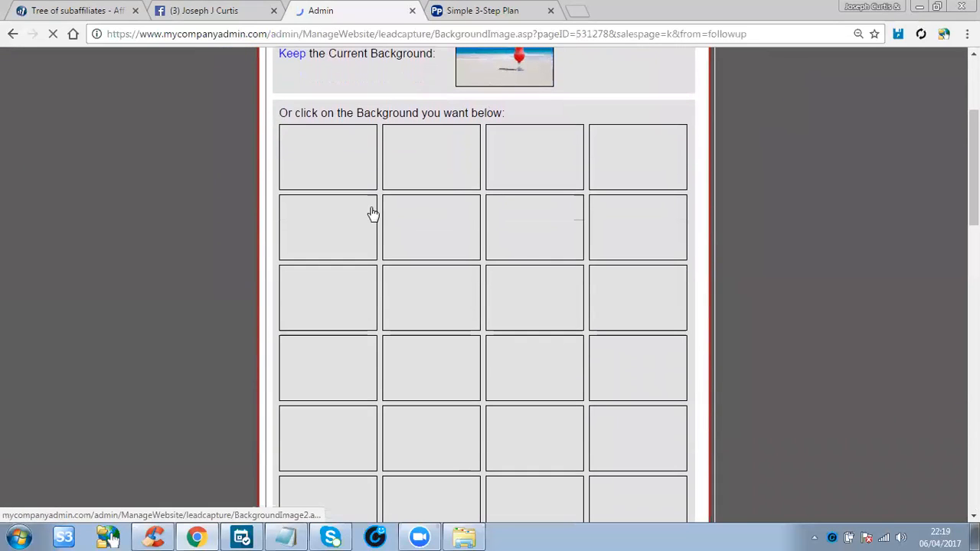
pyautogui.rightClick(226, 162)
pyautogui.click(229, 128)
pyautogui.rightClick(233, 140)
pyautogui.click(277, 185)
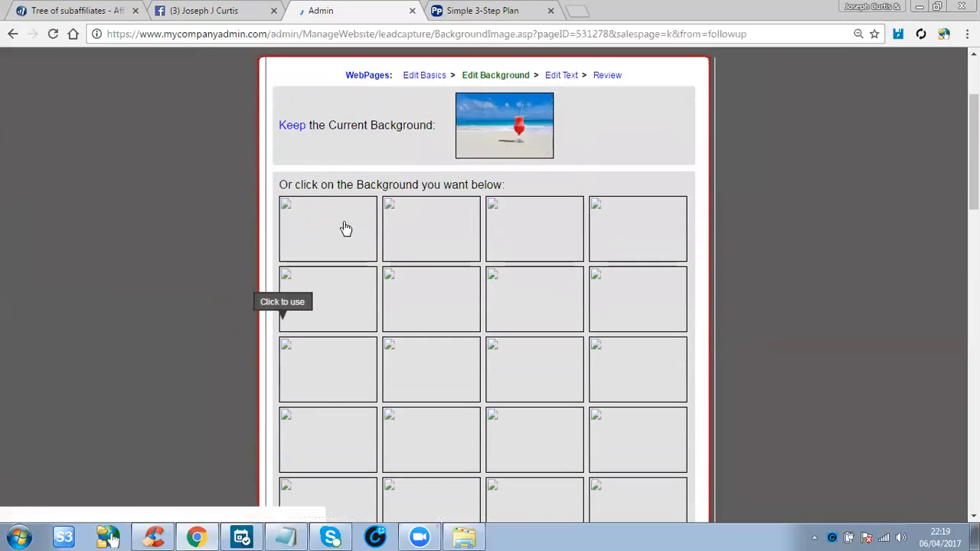
pyautogui.scroll(-5, 288, 280)
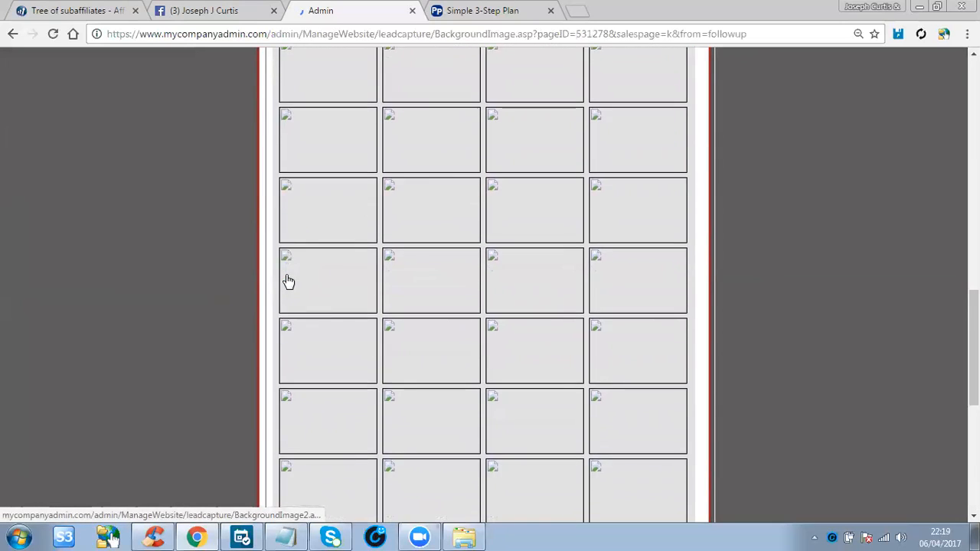
pyautogui.scroll(6, 288, 282)
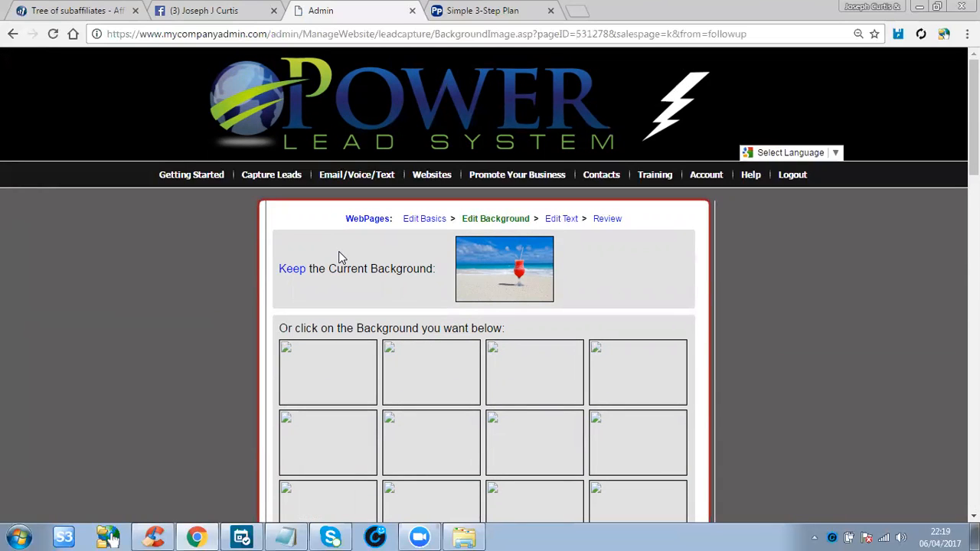
pyautogui.scroll(-2, 341, 260)
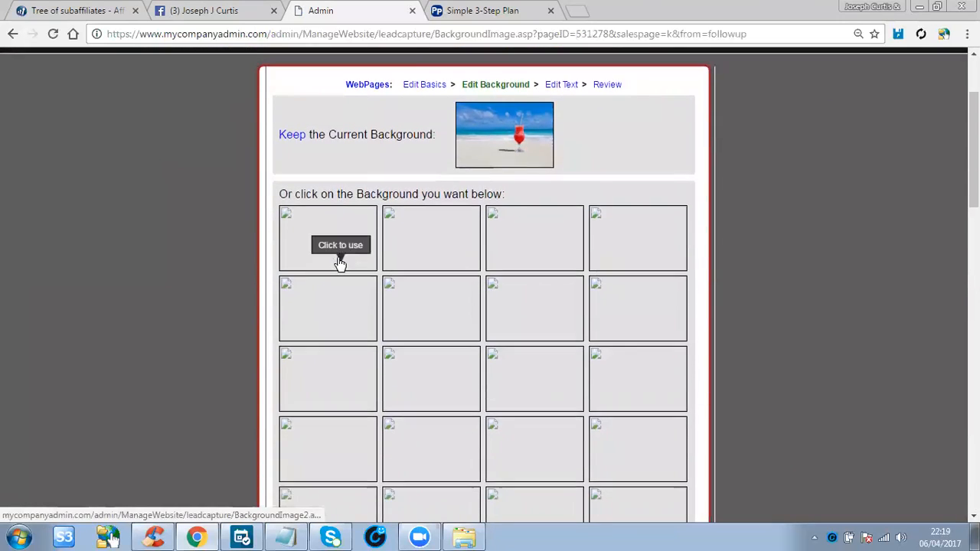
pyautogui.scroll(2, 341, 260)
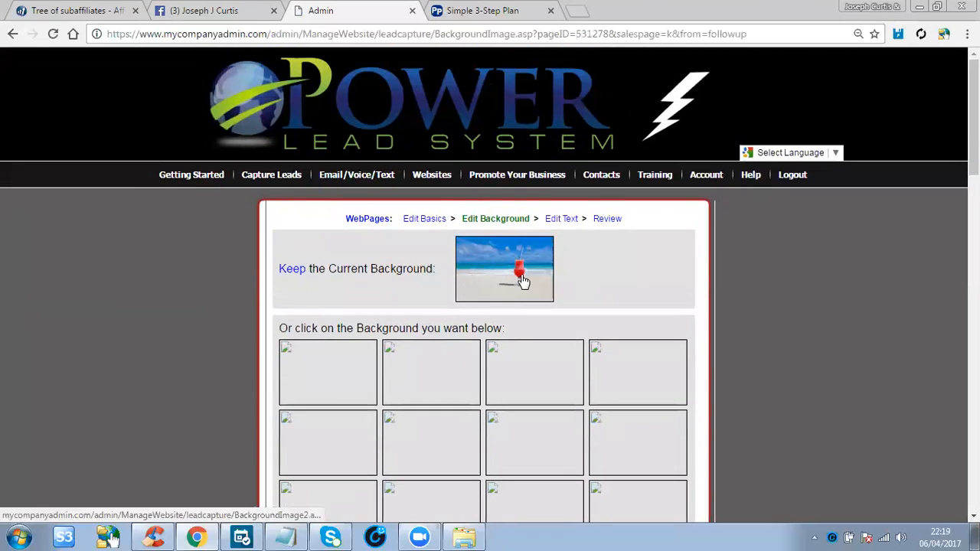
pyautogui.doubleClick(519, 265)
pyautogui.click(519, 265)
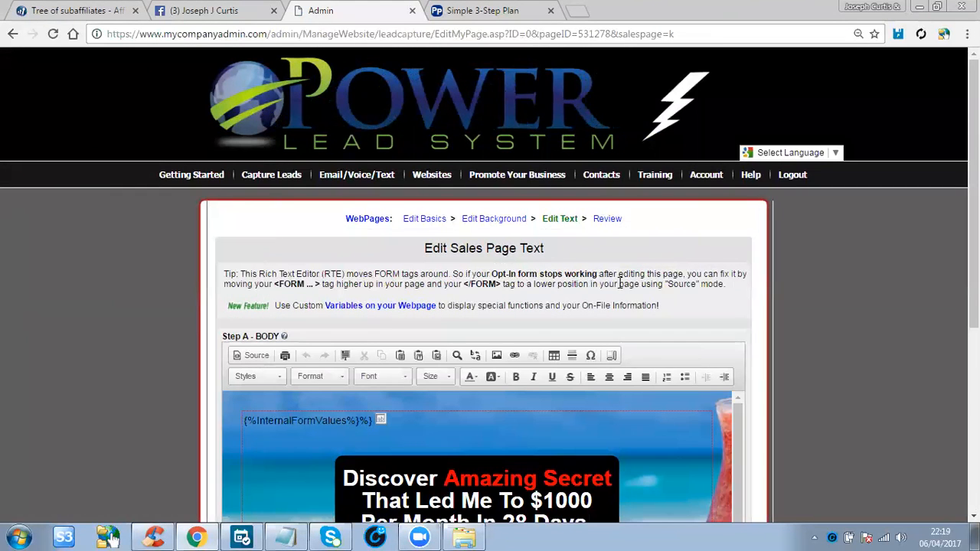
# Step: Replace the headline above the opt-in form with "Input your email address and learn more about this incredible opportunity of a lifetime."
pyautogui.scroll(-2, 620, 284)
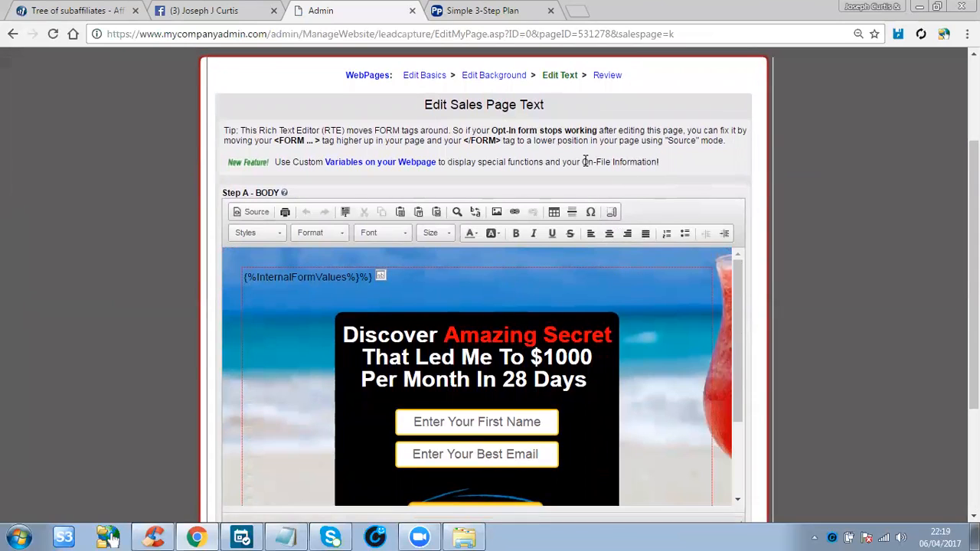
pyautogui.scroll(-5, 648, 199)
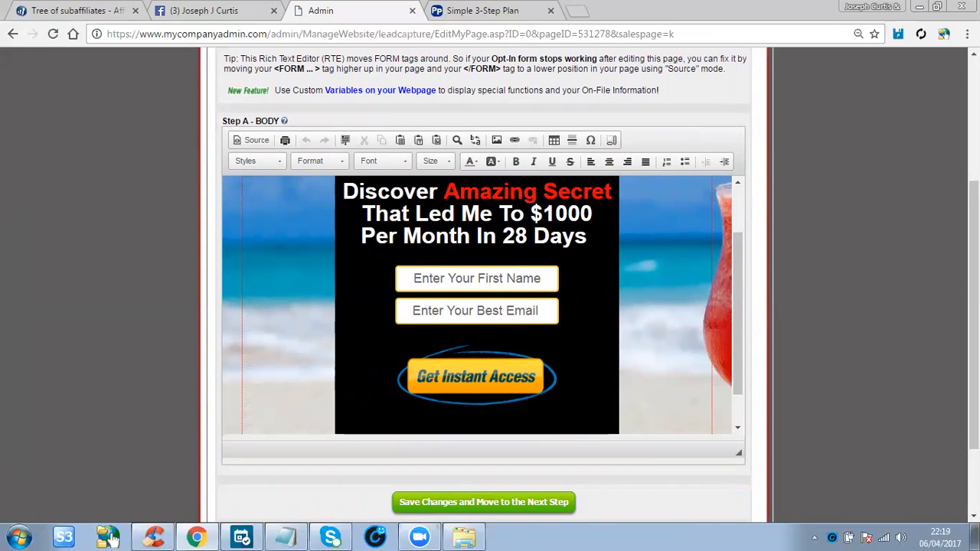
pyautogui.scroll(6, 413, 230)
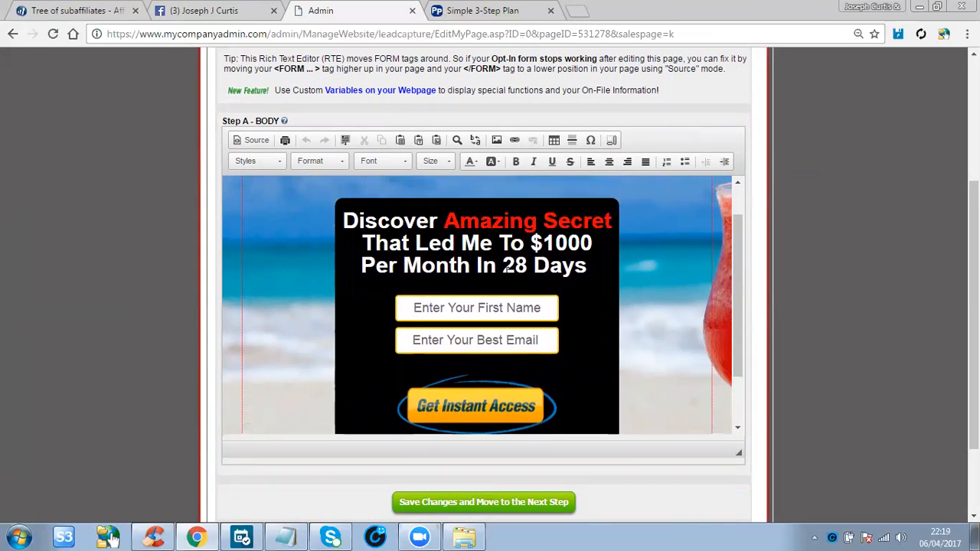
pyautogui.scroll(-6, 414, 169)
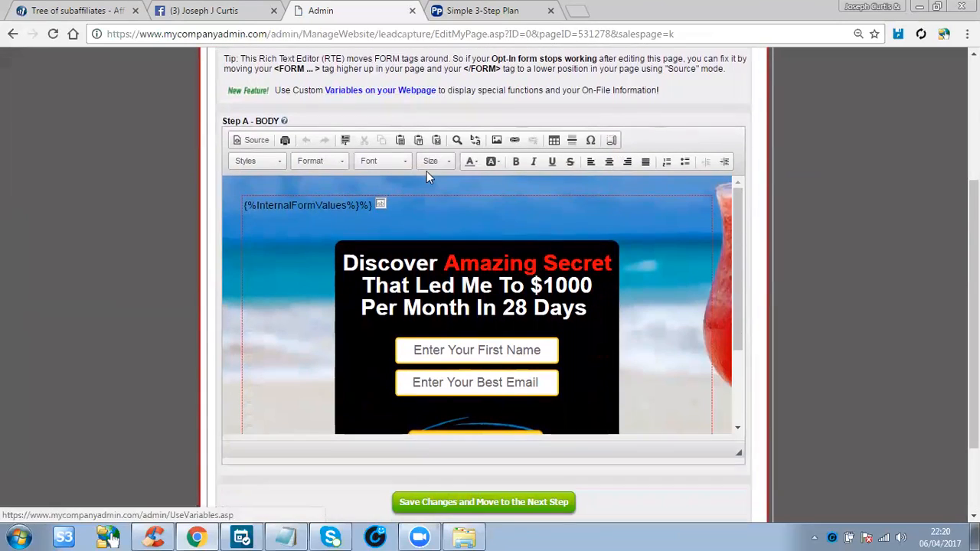
pyautogui.scroll(1, 481, 218)
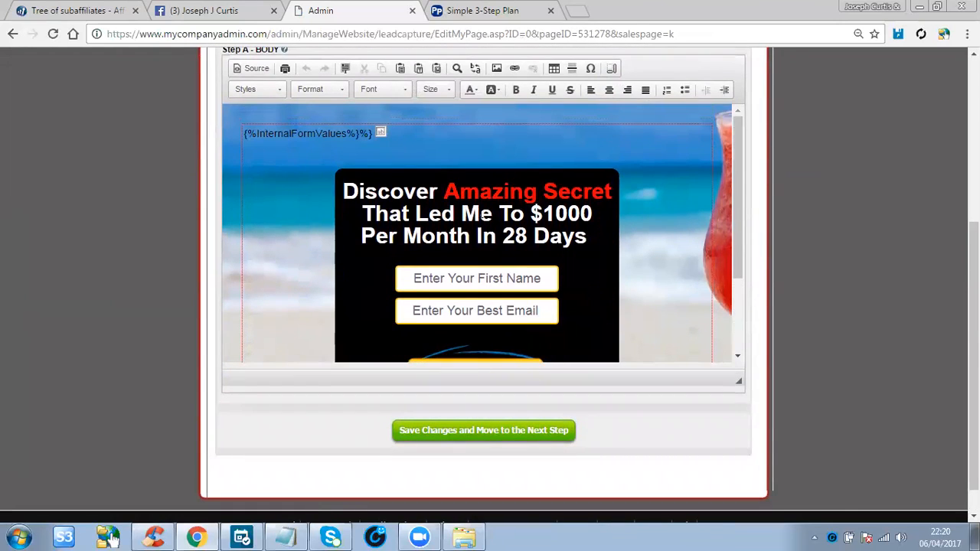
pyautogui.moveTo(587, 237); pyautogui.dragTo(347, 190)
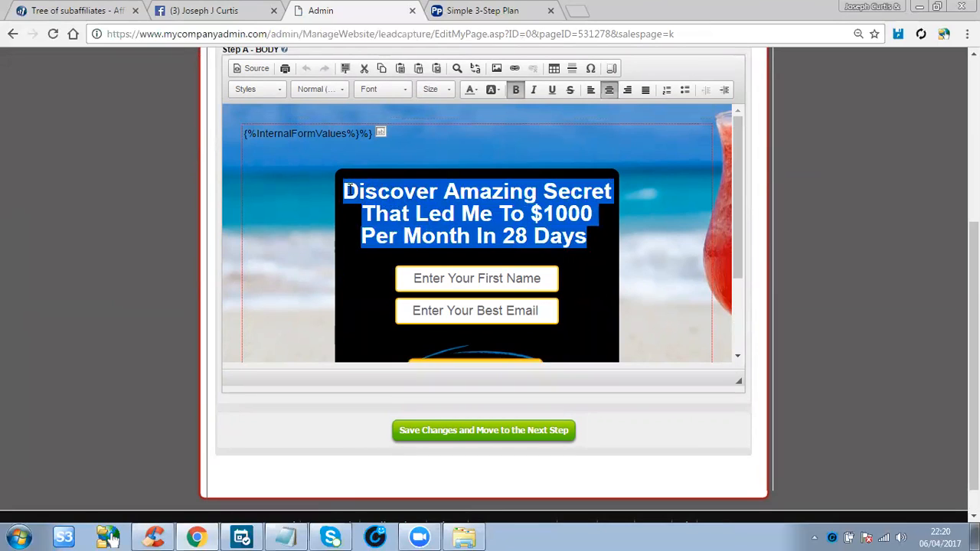
pyautogui.press('Delete')
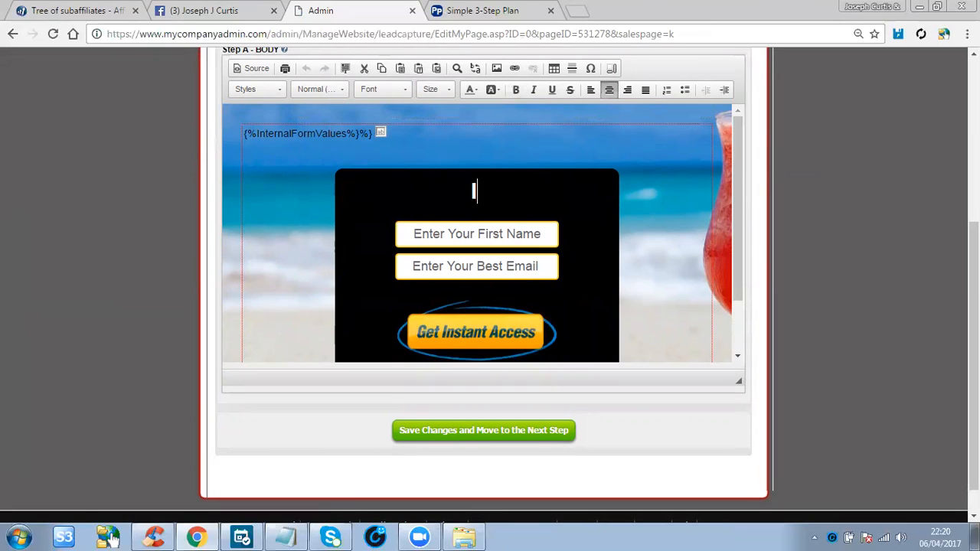
pyautogui.write('Inpiut')
pyautogui.press('BackSpace')
pyautogui.press('BackSpace')
pyautogui.write('ut your email a')
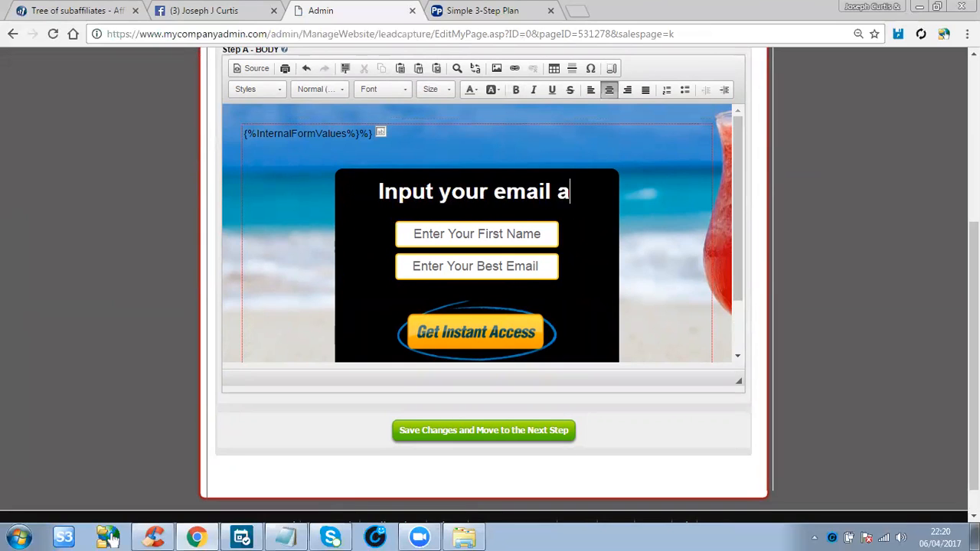
pyautogui.write('ddress and learn')
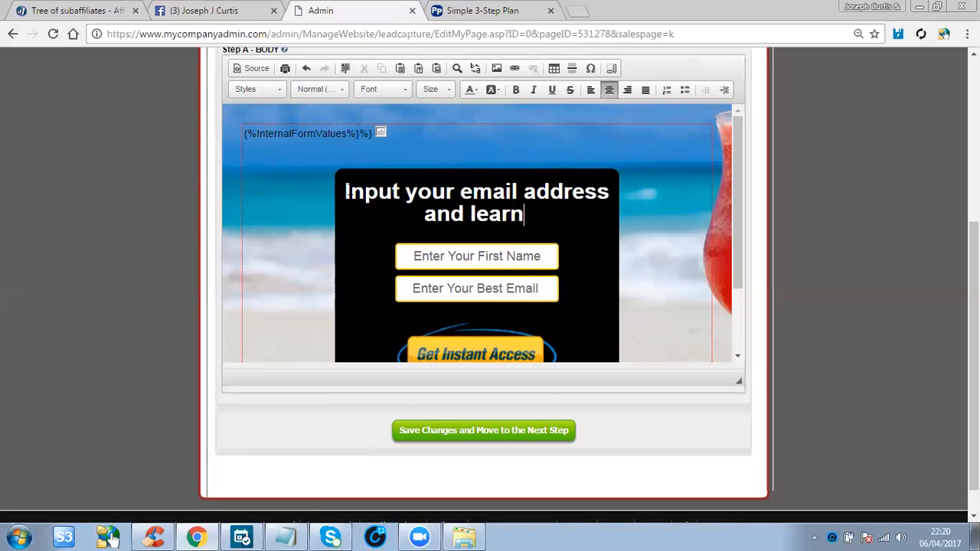
pyautogui.write(' more about this ic')
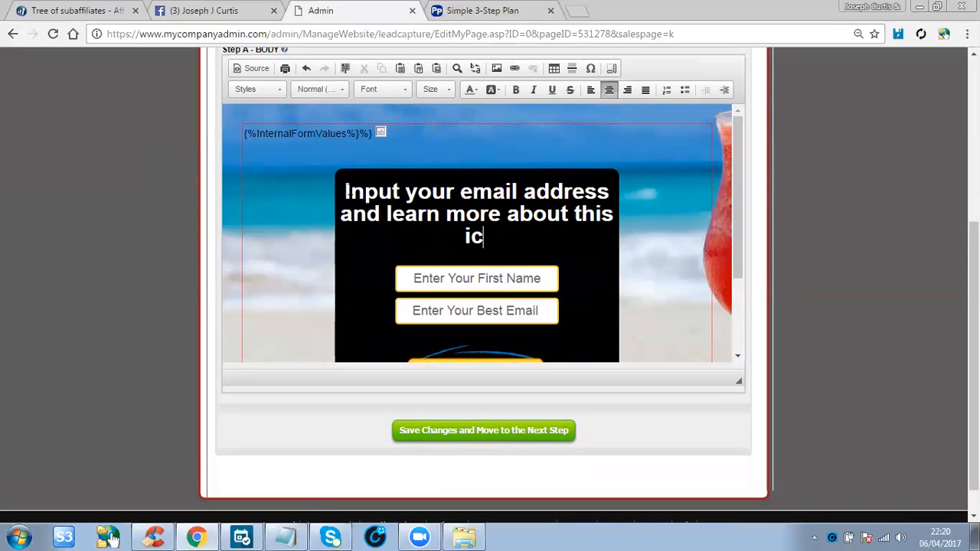
pyautogui.press('BackSpace')
pyautogui.write('ncredible ')
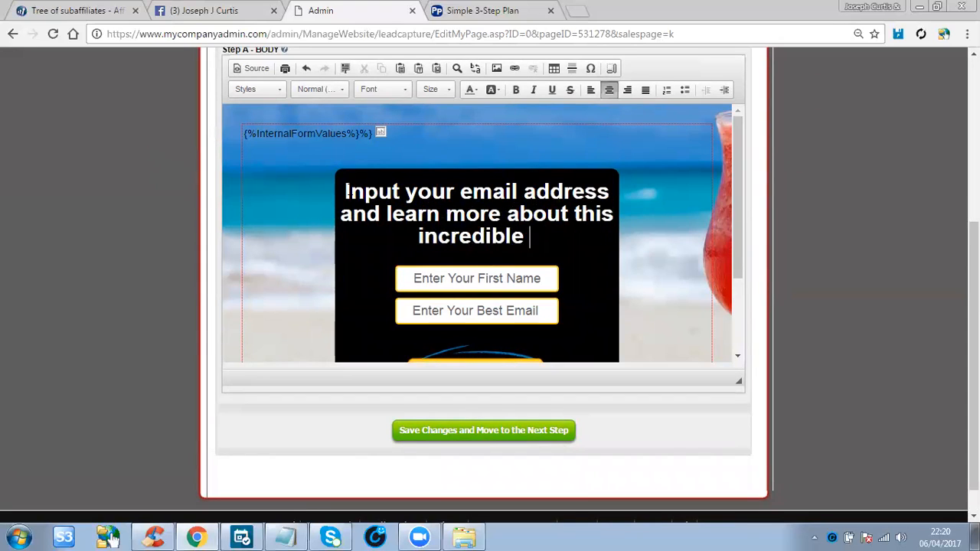
pyautogui.write('opportunity of a ')
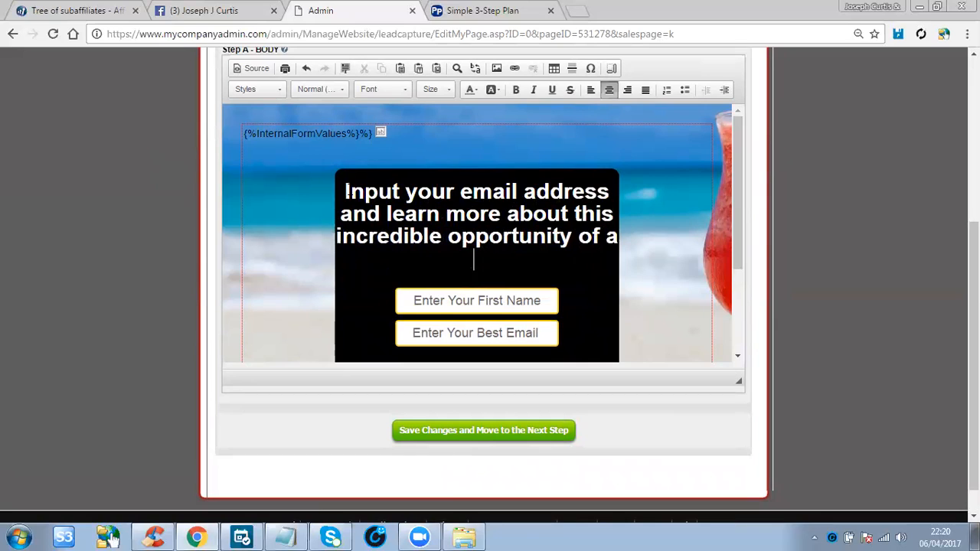
pyautogui.write('lifetime.')
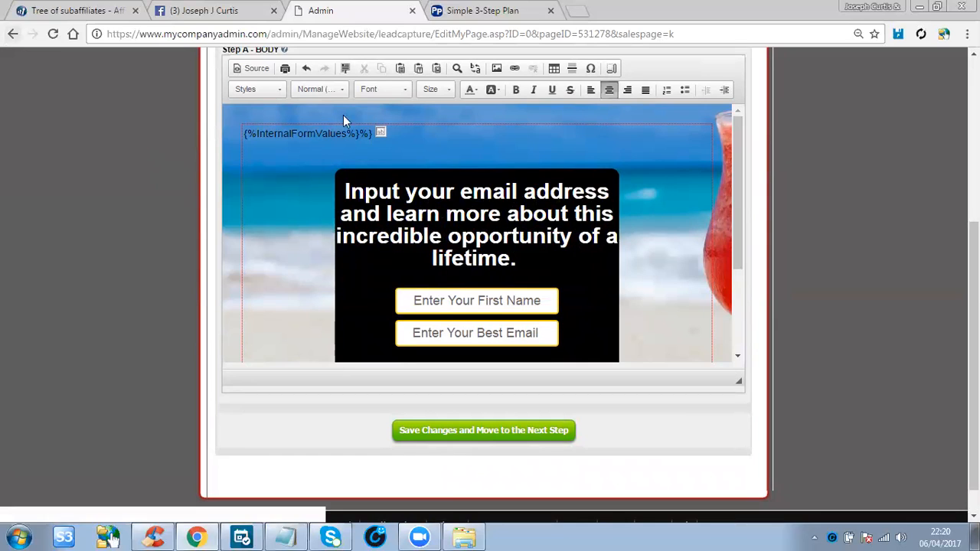
# Step: Format the entire new headline above the opt-in form as bold, red text
pyautogui.moveTo(519, 261); pyautogui.dragTo(326, 202)
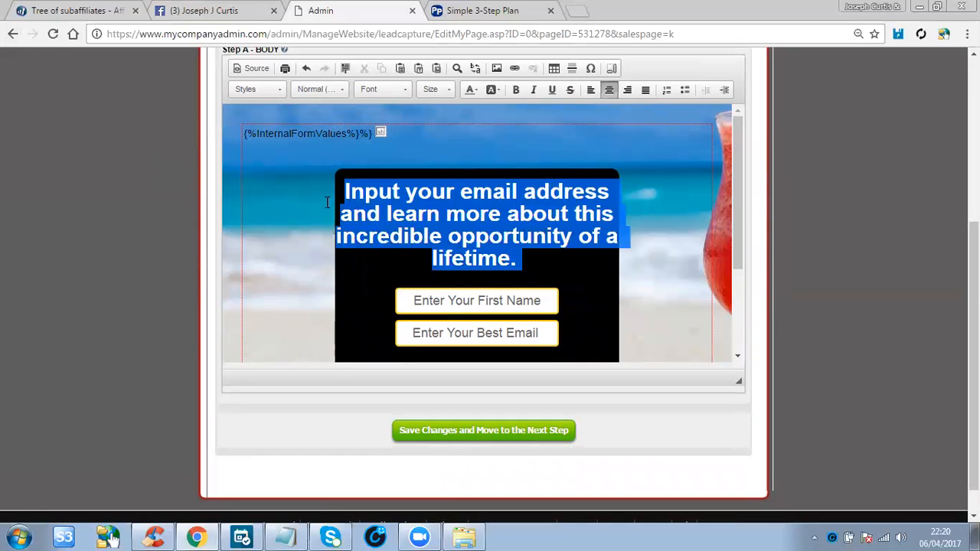
pyautogui.click(515, 90)
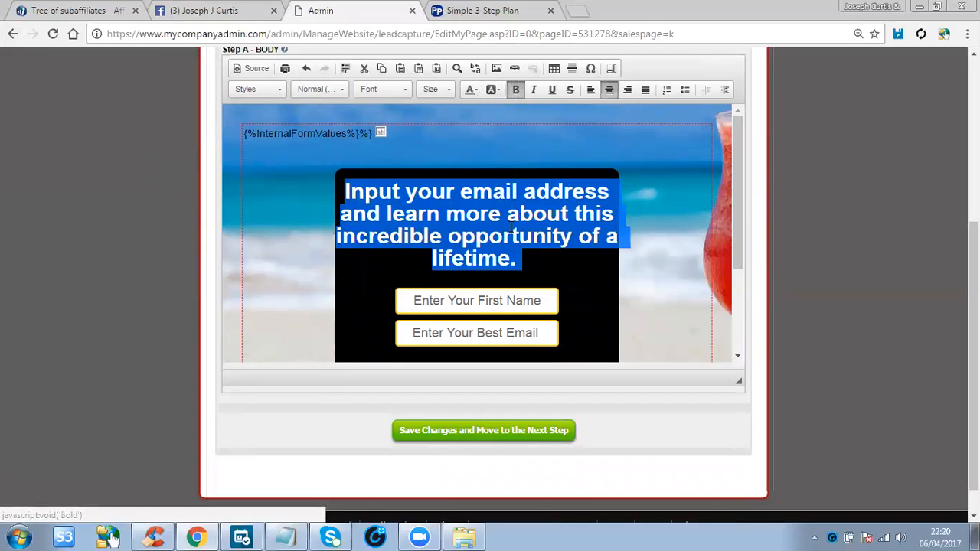
pyautogui.click(512, 236)
pyautogui.moveTo(526, 261); pyautogui.dragTo(347, 186)
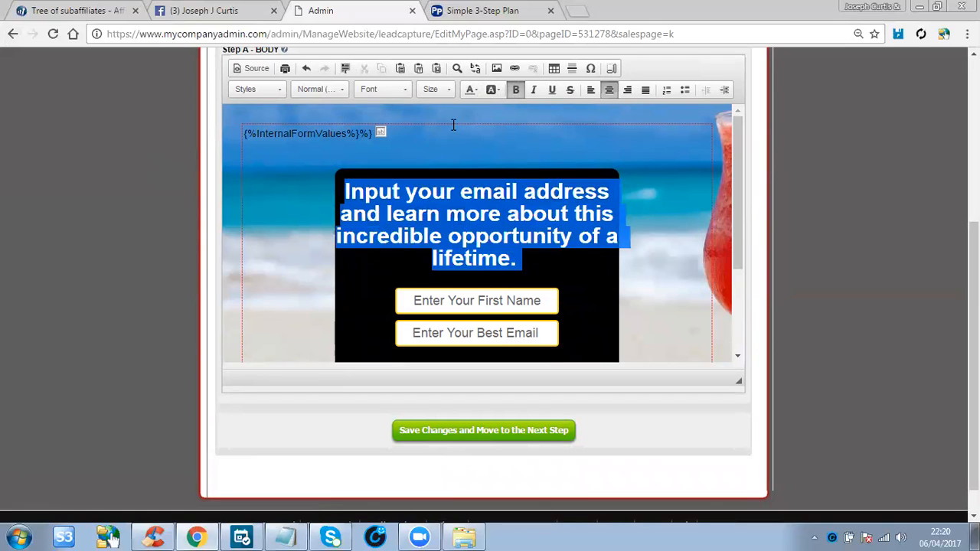
pyautogui.click(470, 90)
pyautogui.click(468, 144)
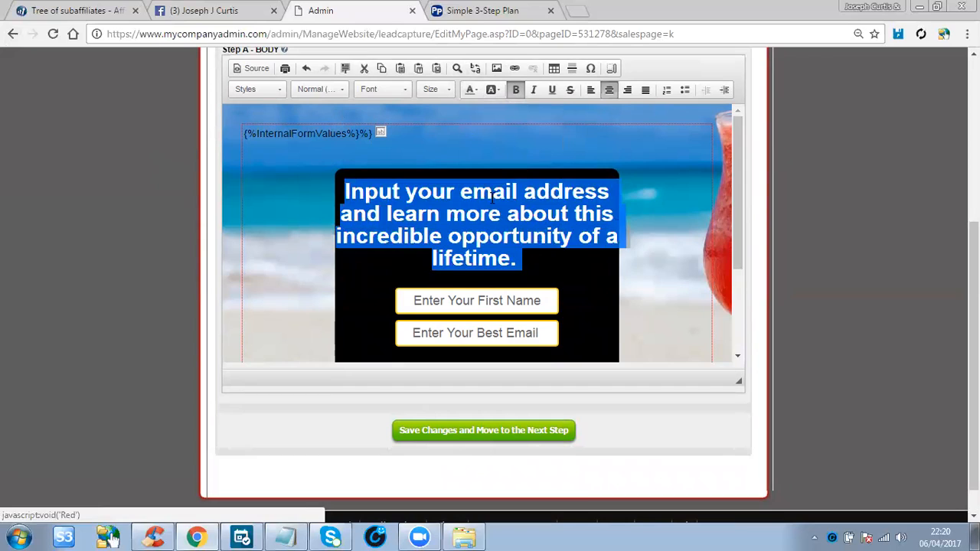
pyautogui.click(491, 194)
# Step: Save the edited page text and view the published web page
pyautogui.scroll(-3, 554, 250)
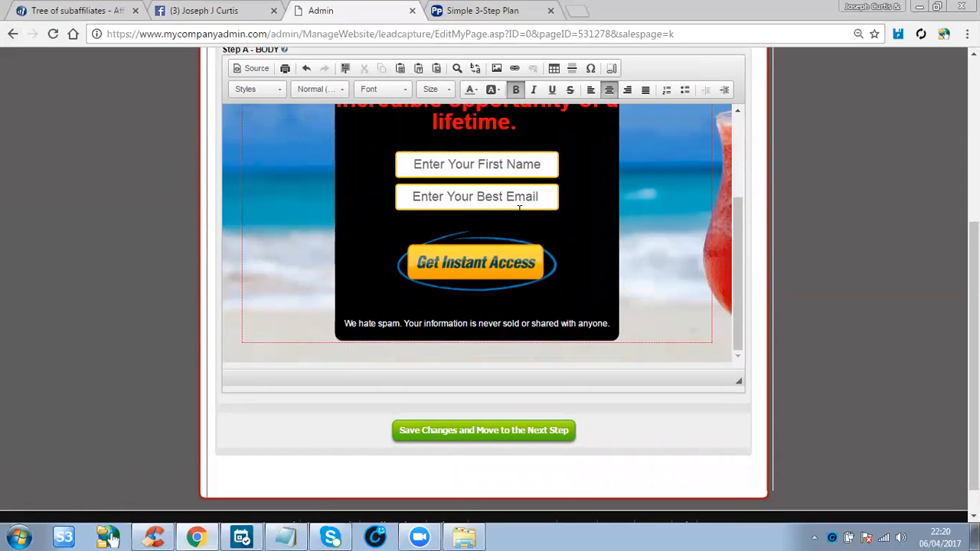
pyautogui.click(501, 431)
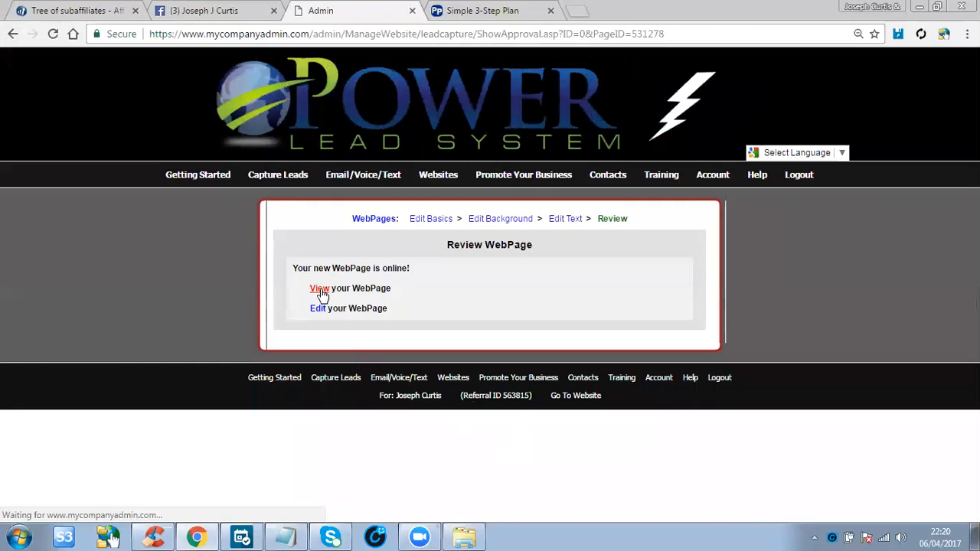
pyautogui.click(320, 290)
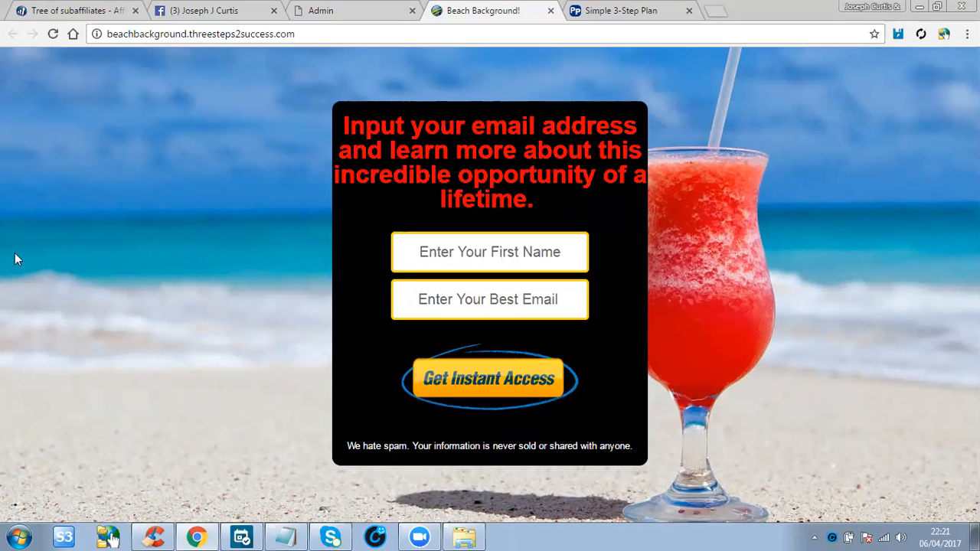
# Step: Return to the admin page, reopen the background editing stage and examine the available background images
pyautogui.click(385, 11)
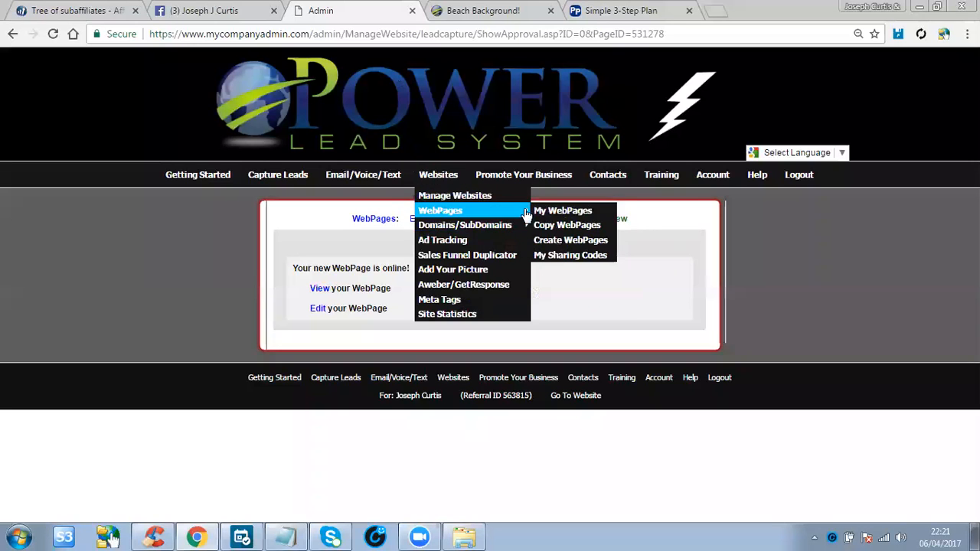
pyautogui.click(498, 220)
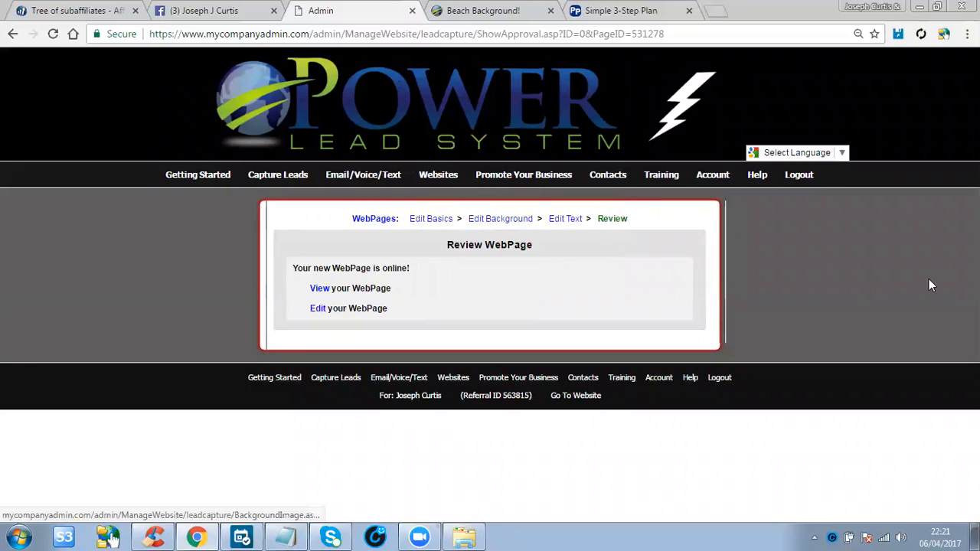
pyautogui.scroll(-4, 609, 222)
pyautogui.scroll(2, 608, 222)
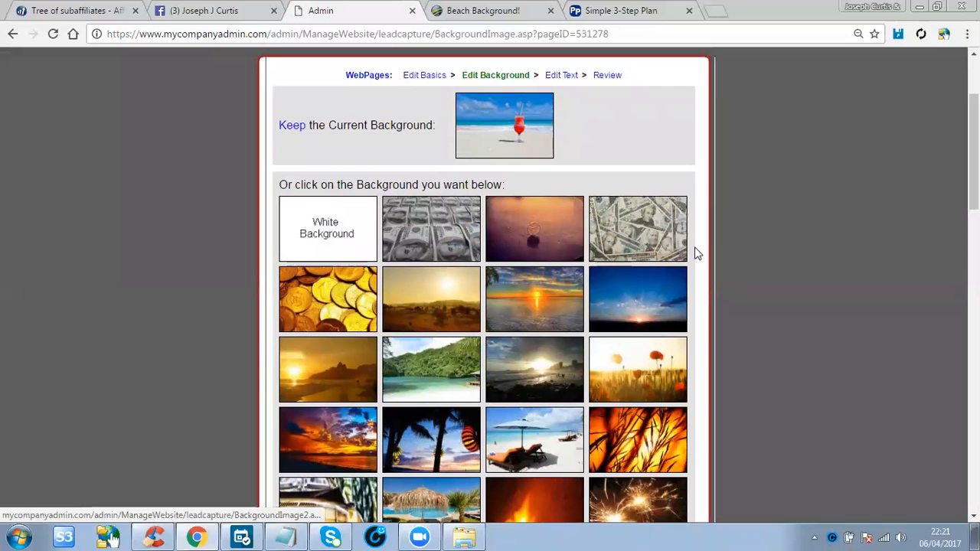
pyautogui.scroll(-1, 634, 273)
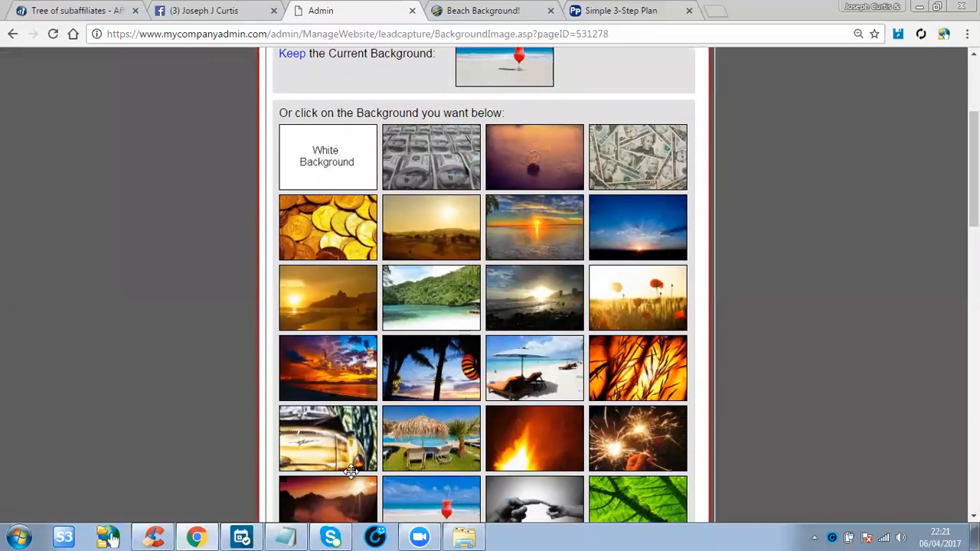
pyautogui.scroll(-1, 763, 191)
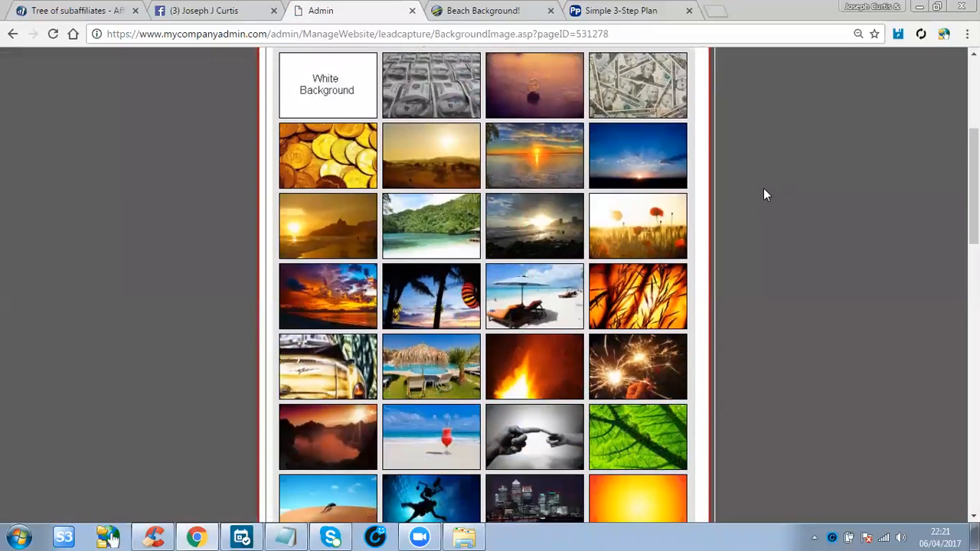
# Step: Browse the available background images and set the page background to the white coffee cup on coffee beans
pyautogui.scroll(-1, 764, 197)
pyautogui.scroll(2, 764, 197)
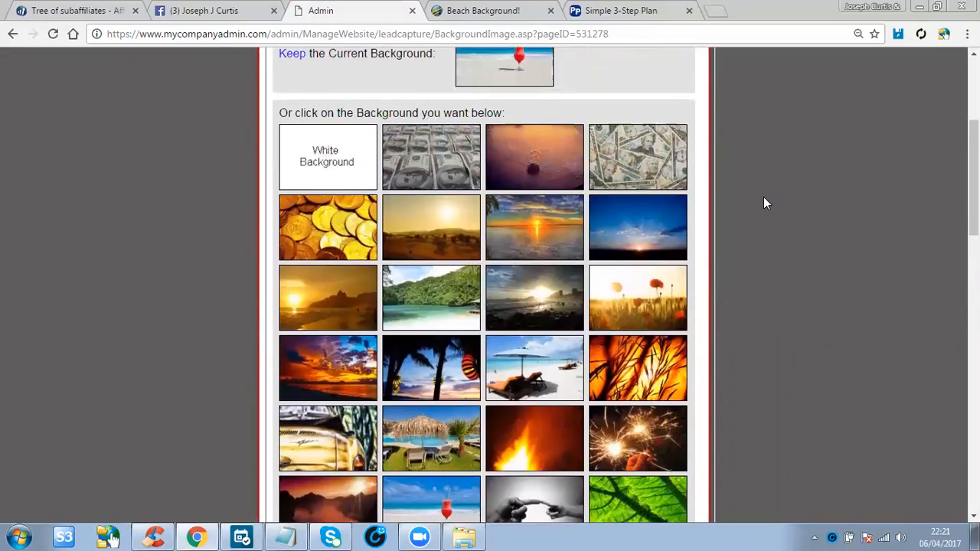
pyautogui.scroll(3, 763, 197)
pyautogui.scroll(-5, 509, 193)
pyautogui.scroll(-1, 509, 195)
pyautogui.scroll(6, 509, 200)
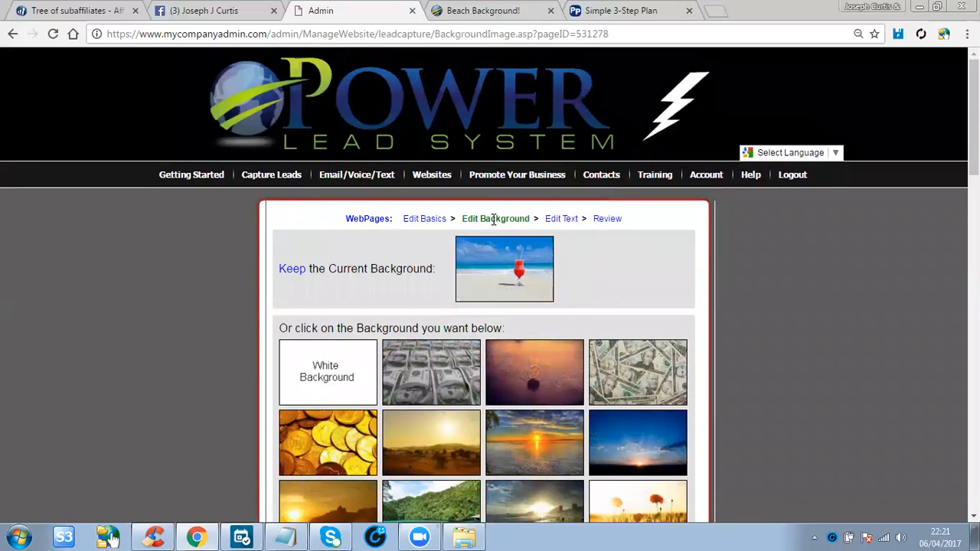
pyautogui.scroll(-10, 494, 220)
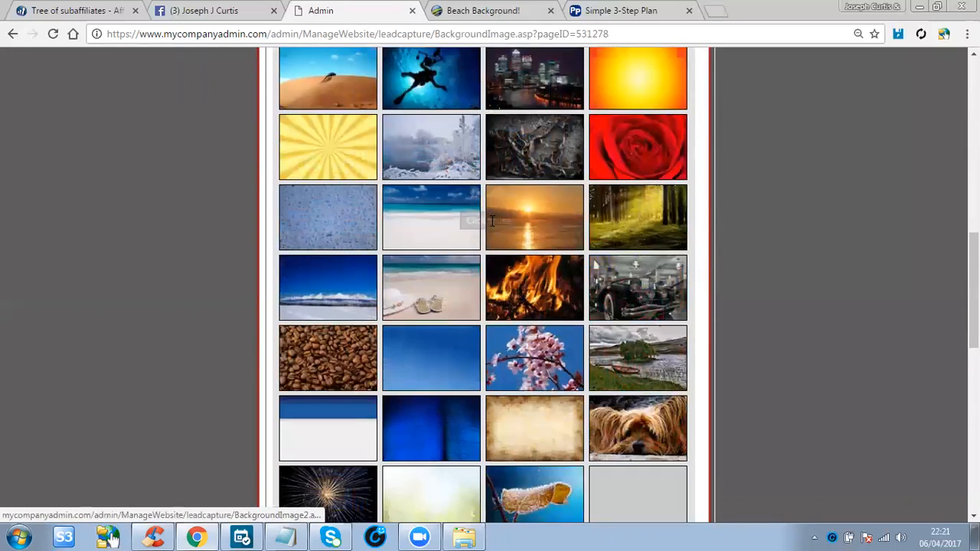
pyautogui.scroll(-1, 492, 221)
pyautogui.scroll(-3, 466, 219)
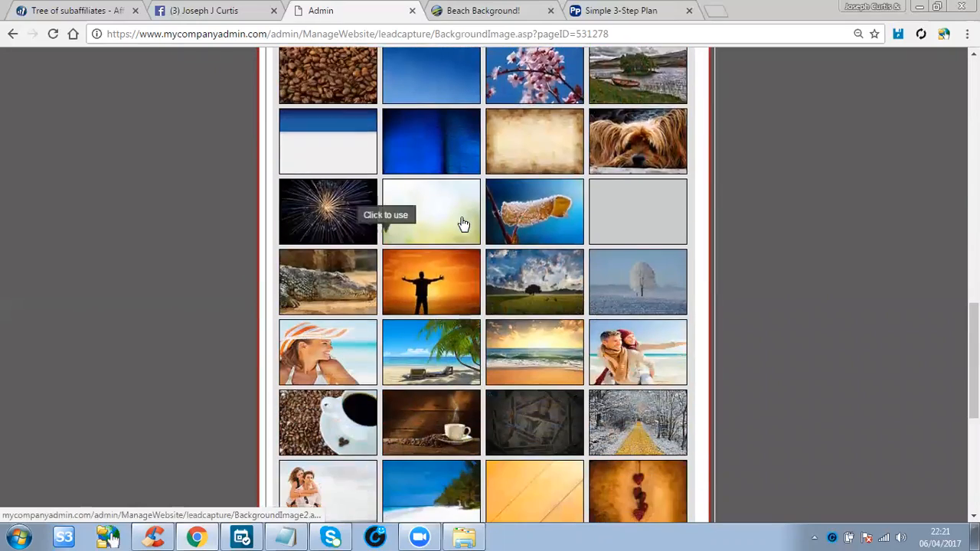
pyautogui.scroll(-3, 463, 222)
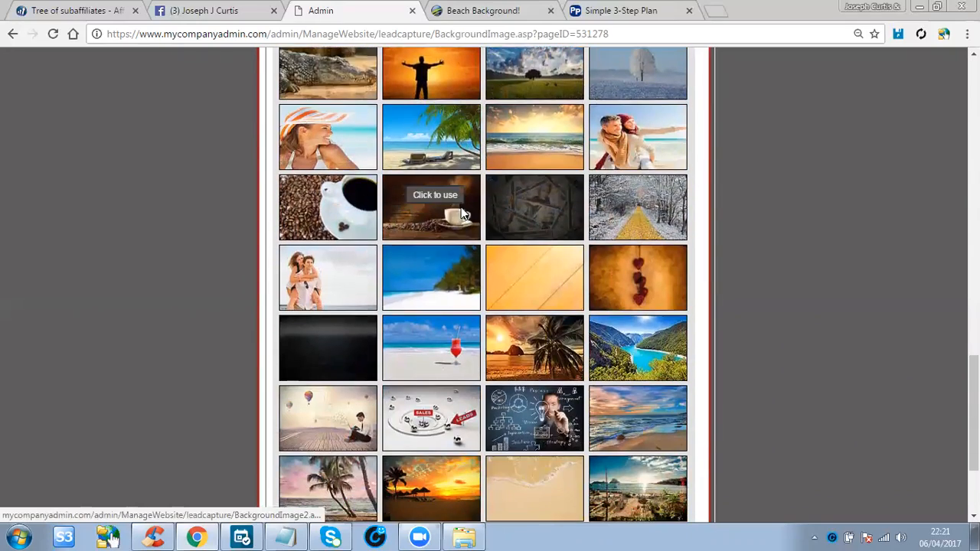
pyautogui.scroll(-2, 463, 214)
pyautogui.scroll(2, 463, 213)
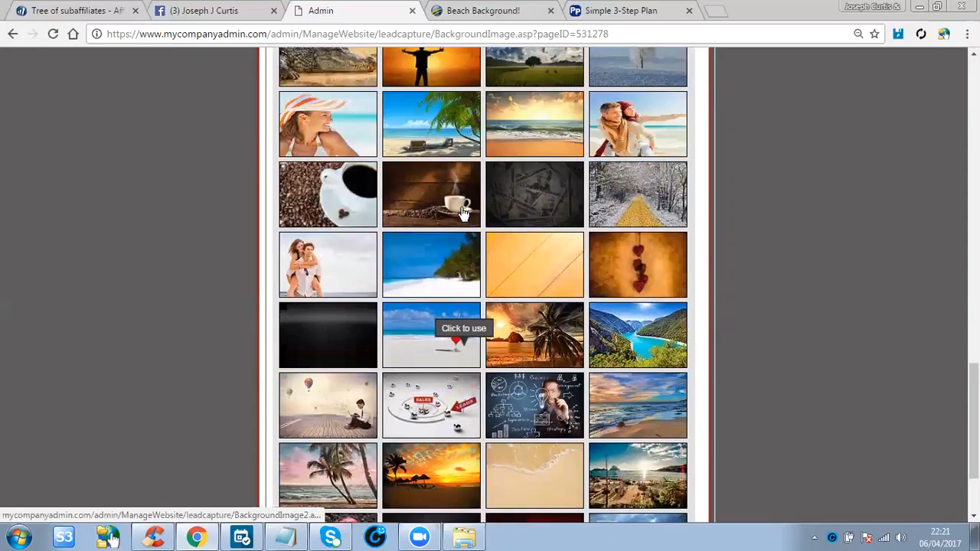
pyautogui.scroll(3, 464, 213)
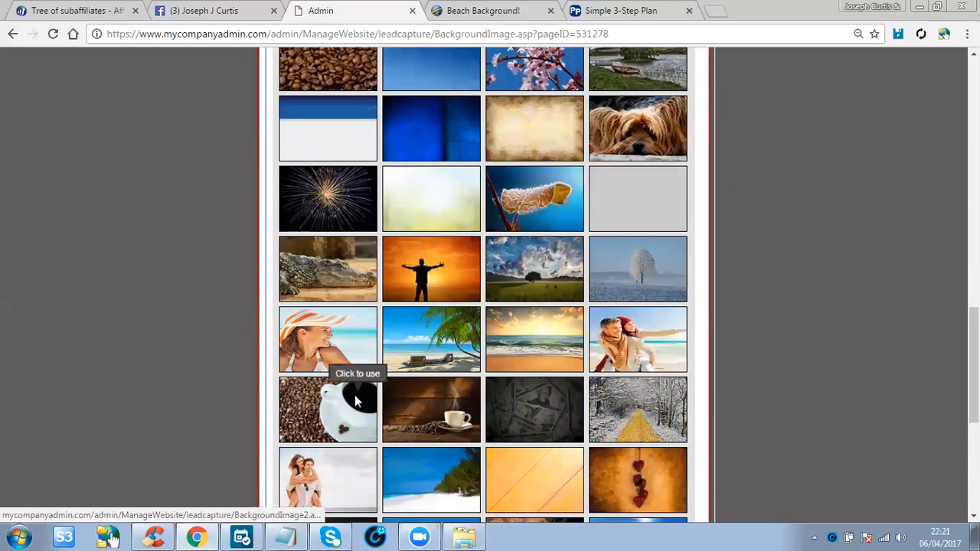
pyautogui.click(355, 400)
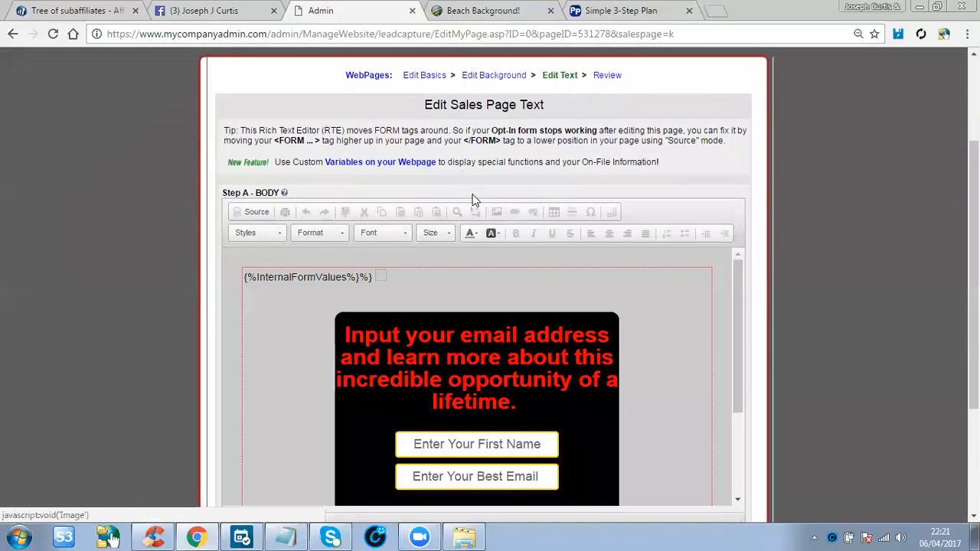
# Step: Save the page with the coffee background, view the published web page and close it again
pyautogui.scroll(-4, 472, 199)
pyautogui.click(484, 402)
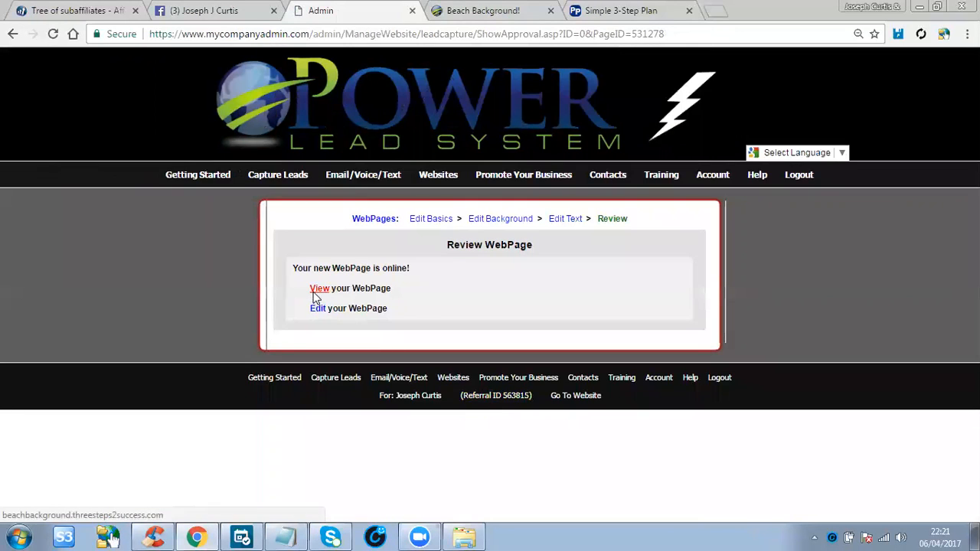
pyautogui.click(315, 290)
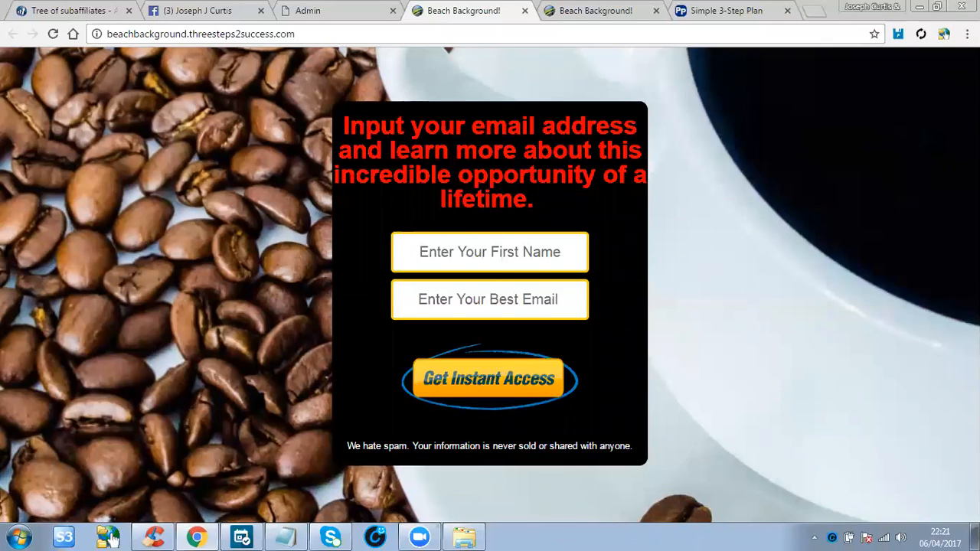
pyautogui.click(525, 11)
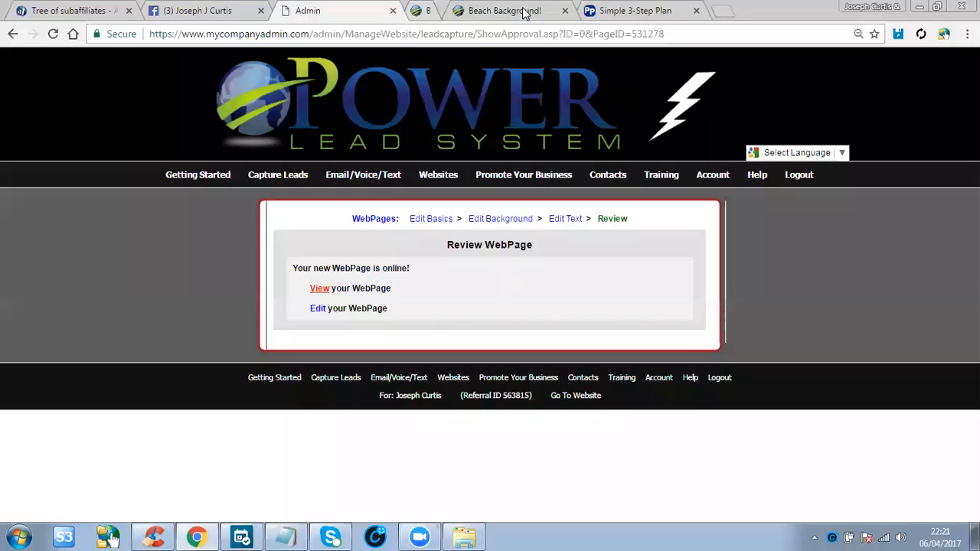
# Step: Reopen the background editing stage and set the page background to the gold coins image
pyautogui.moveTo(567, 176)
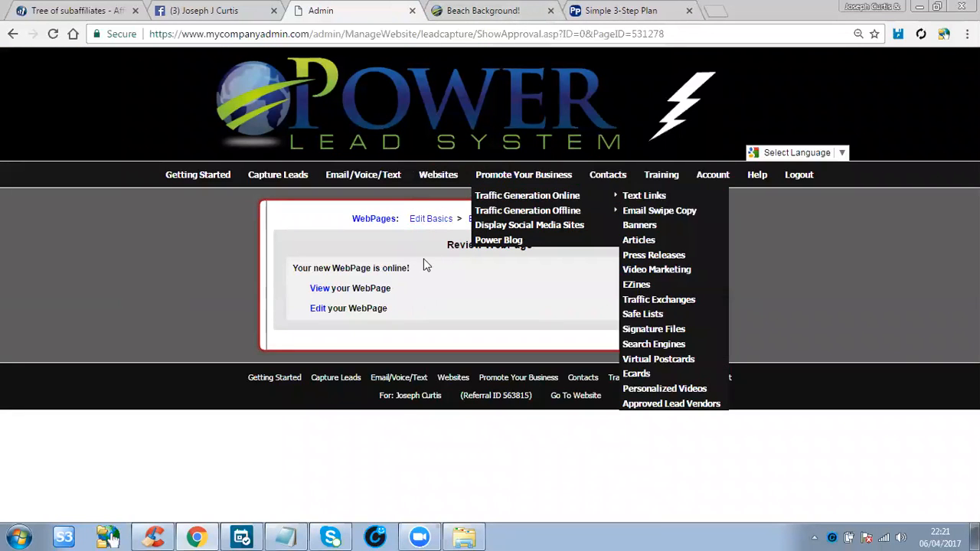
pyautogui.click(478, 222)
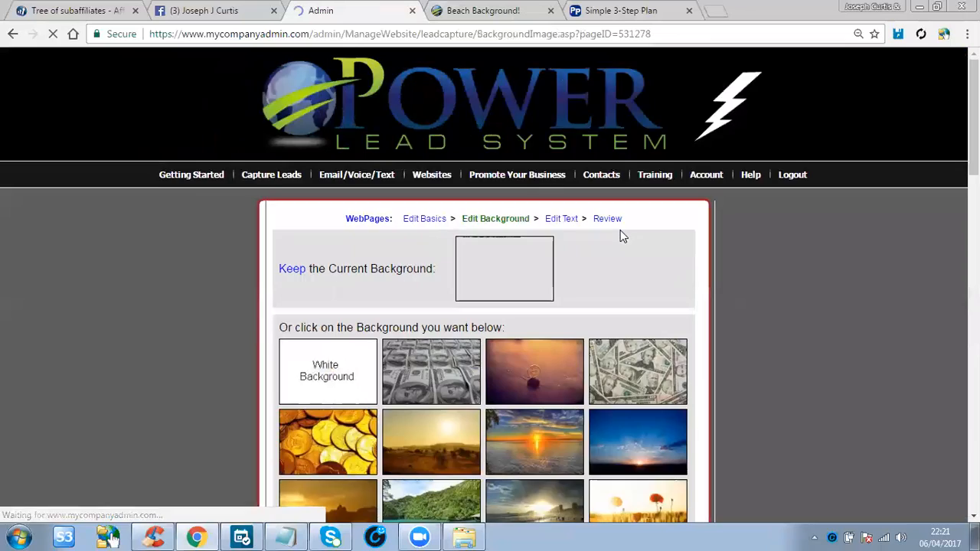
pyautogui.scroll(-4, 621, 234)
pyautogui.scroll(1, 621, 233)
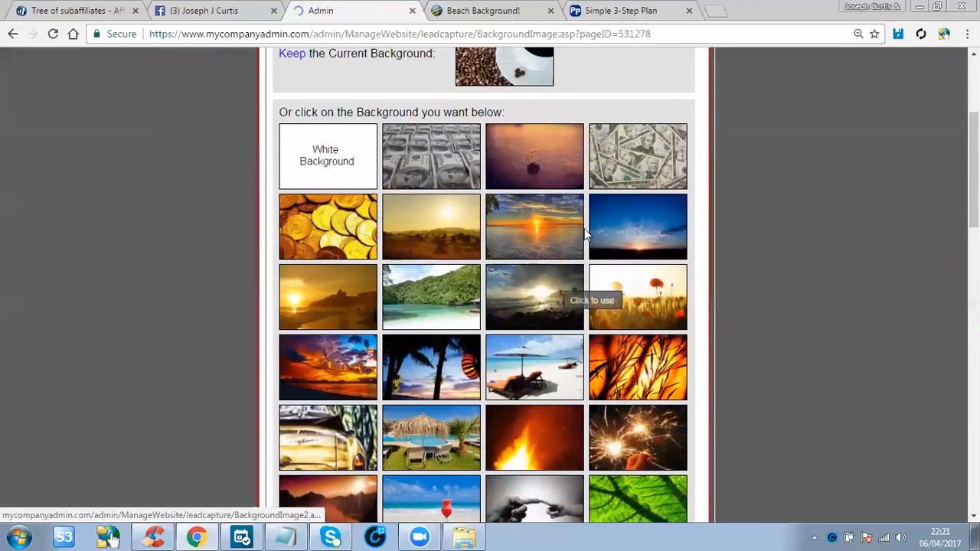
pyautogui.click(342, 215)
# Step: Save the page with the gold coins background, view the published web page and close it again
pyautogui.scroll(-1, 602, 303)
pyautogui.scroll(-5, 602, 302)
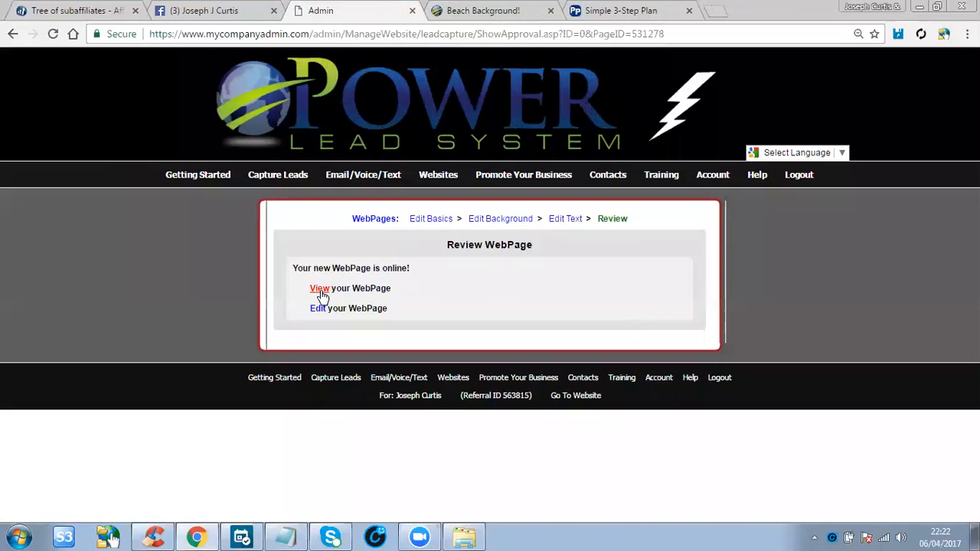
pyautogui.click(322, 289)
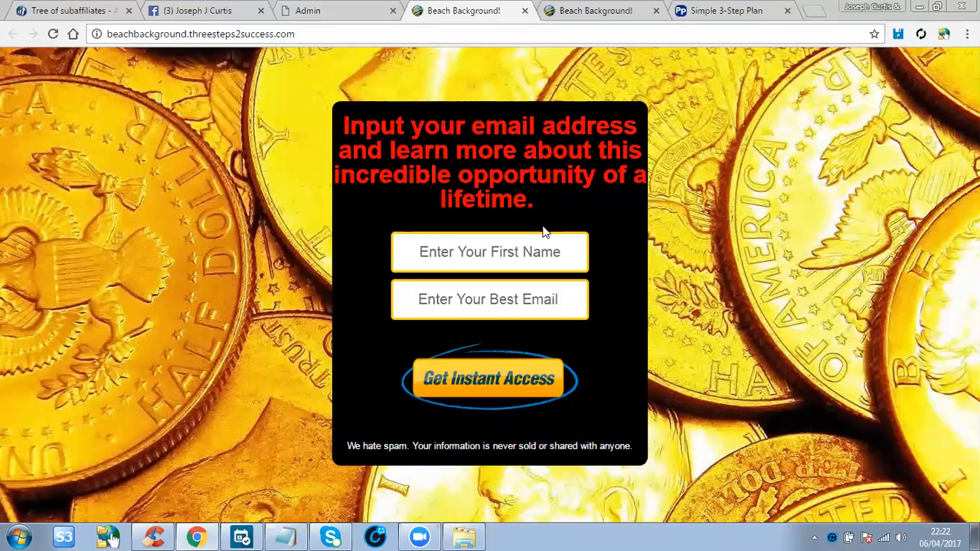
pyautogui.click(525, 10)
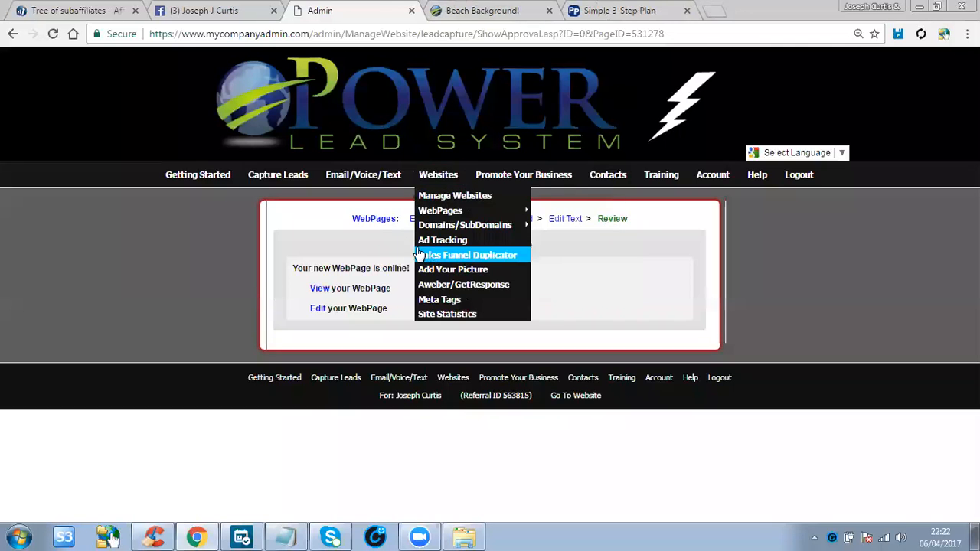
# Step: Reopen the background editing stage and set the page background to the image of scattered dollar bills
pyautogui.click(493, 220)
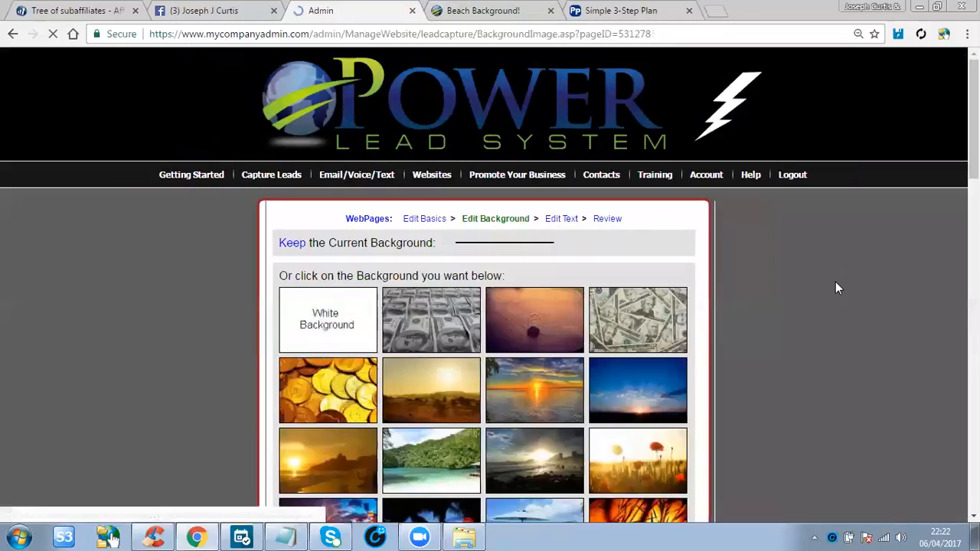
pyautogui.scroll(-1, 674, 264)
pyautogui.scroll(-2, 411, 268)
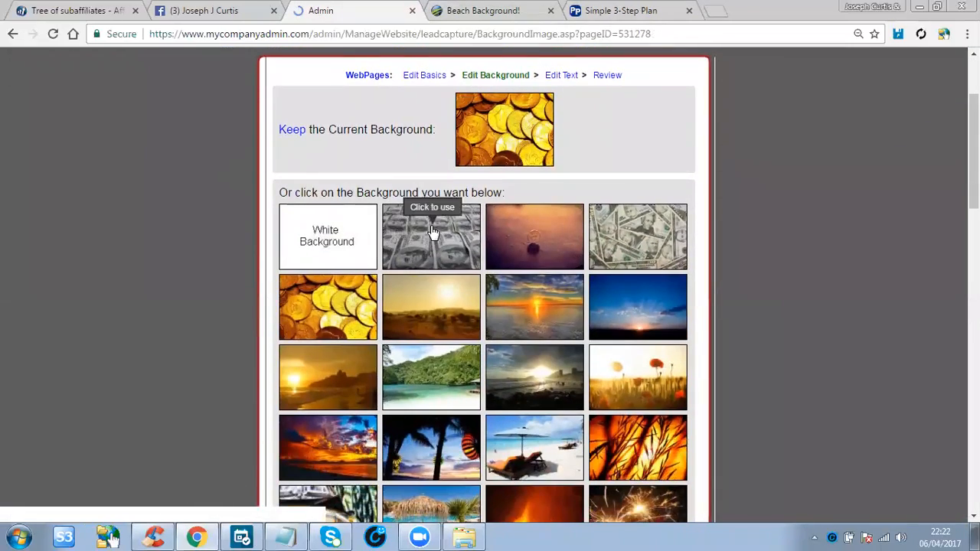
pyautogui.scroll(-4, 561, 175)
pyautogui.scroll(-5, 561, 178)
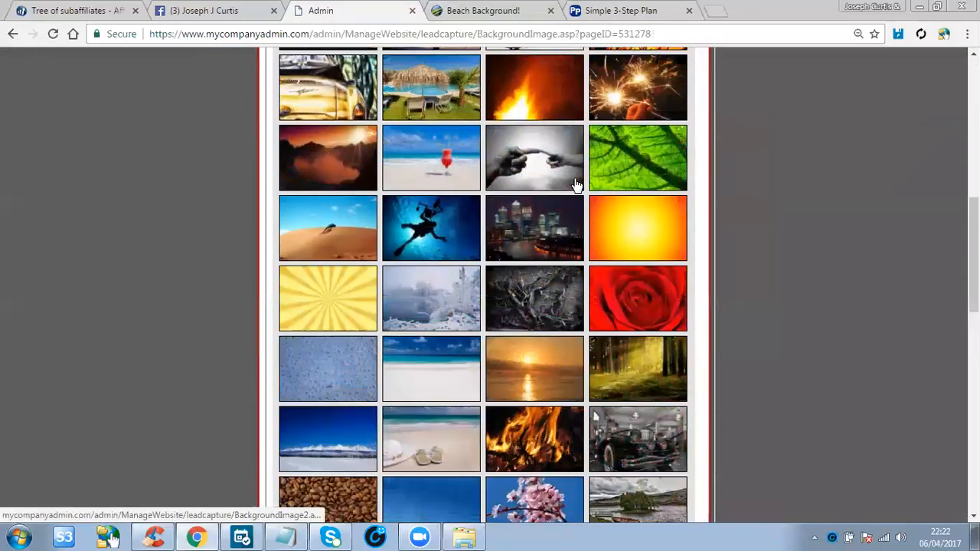
pyautogui.scroll(1, 580, 188)
pyautogui.scroll(3, 579, 187)
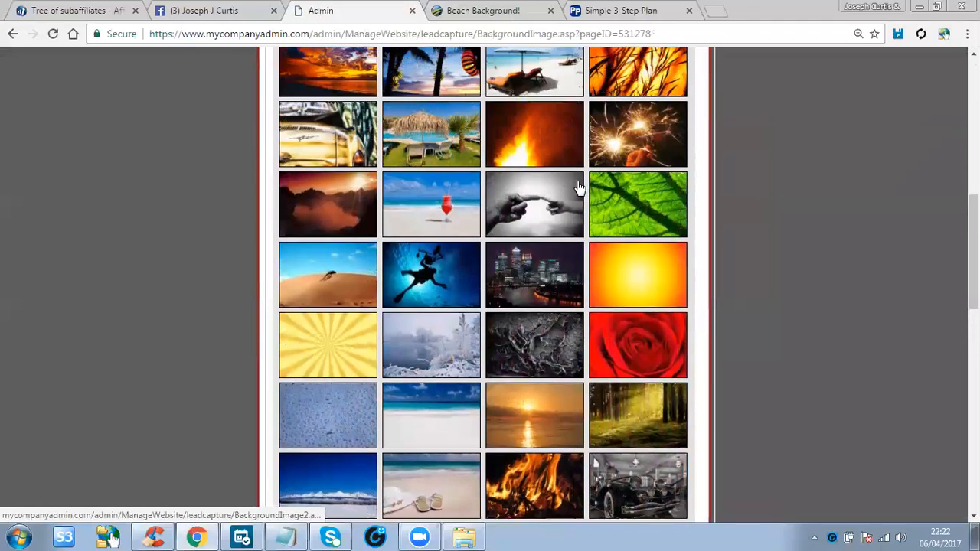
pyautogui.scroll(1, 580, 188)
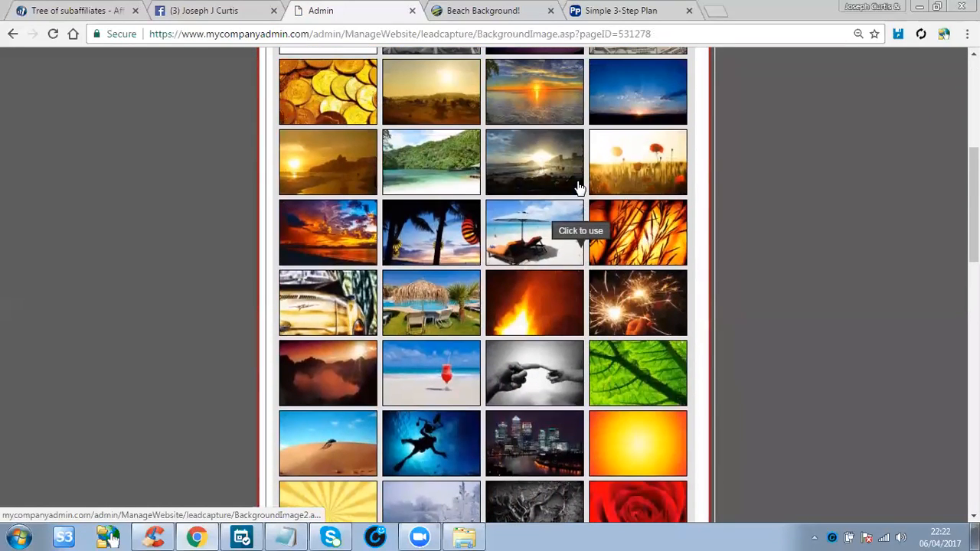
pyautogui.scroll(1, 579, 188)
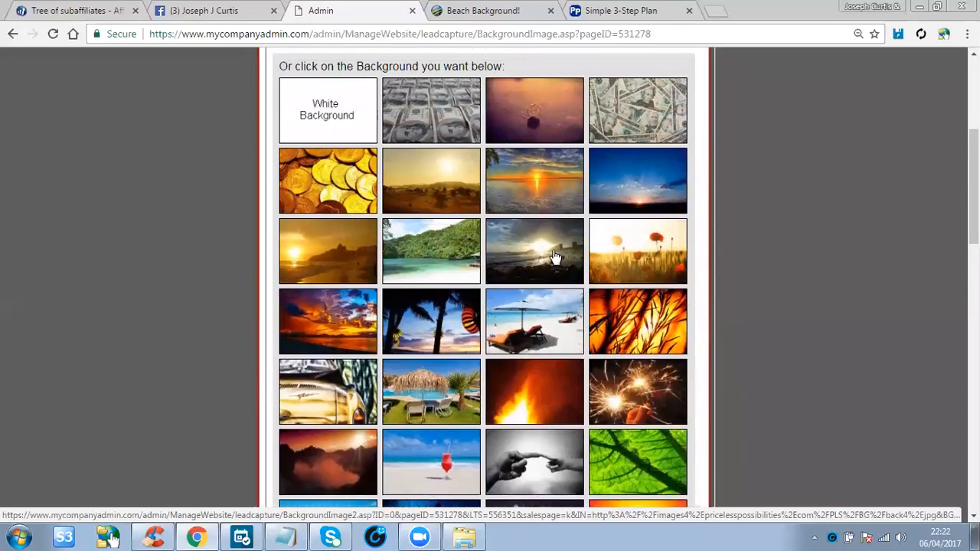
pyautogui.scroll(1, 554, 257)
pyautogui.click(635, 157)
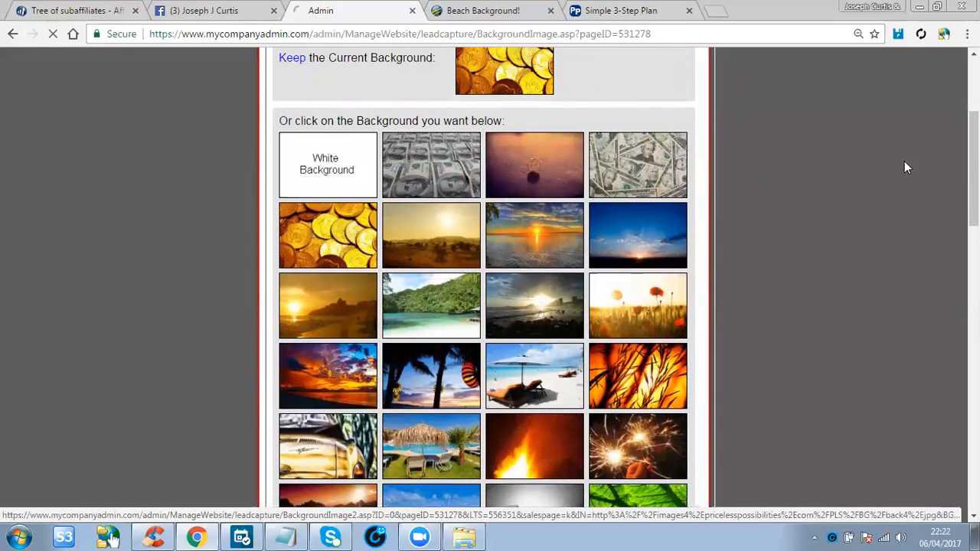
# Step: Save the page with the dollar bills background, view the published web page and close its outdated duplicate
pyautogui.scroll(-5, 528, 383)
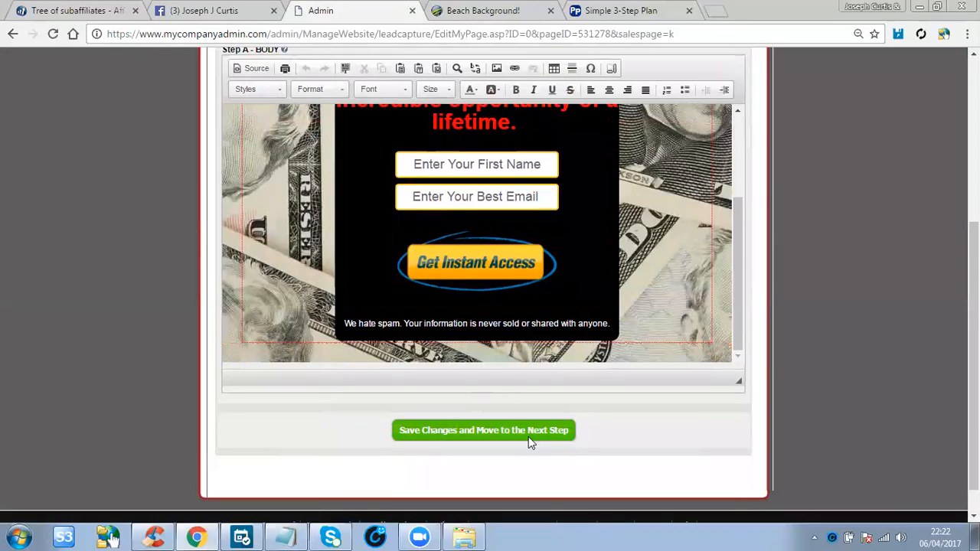
pyautogui.click(539, 433)
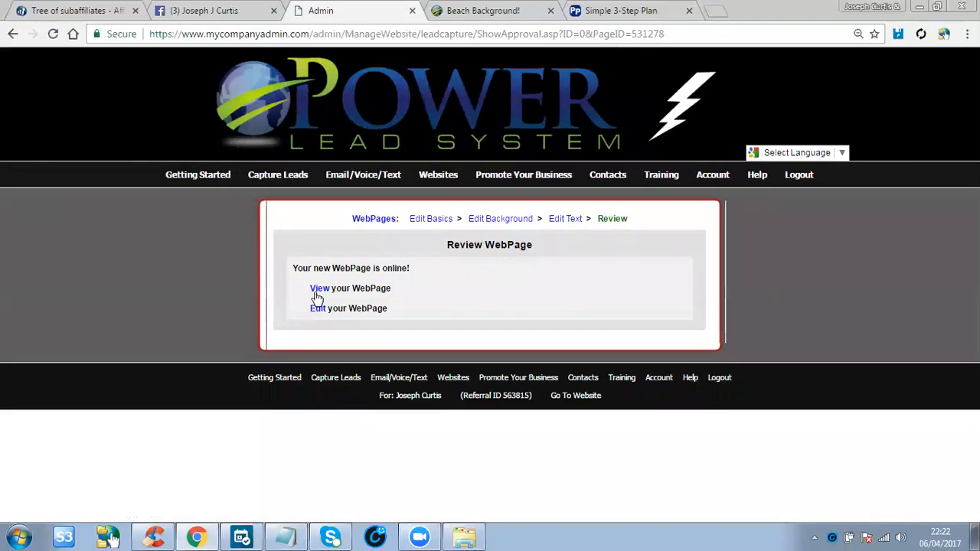
pyautogui.click(315, 293)
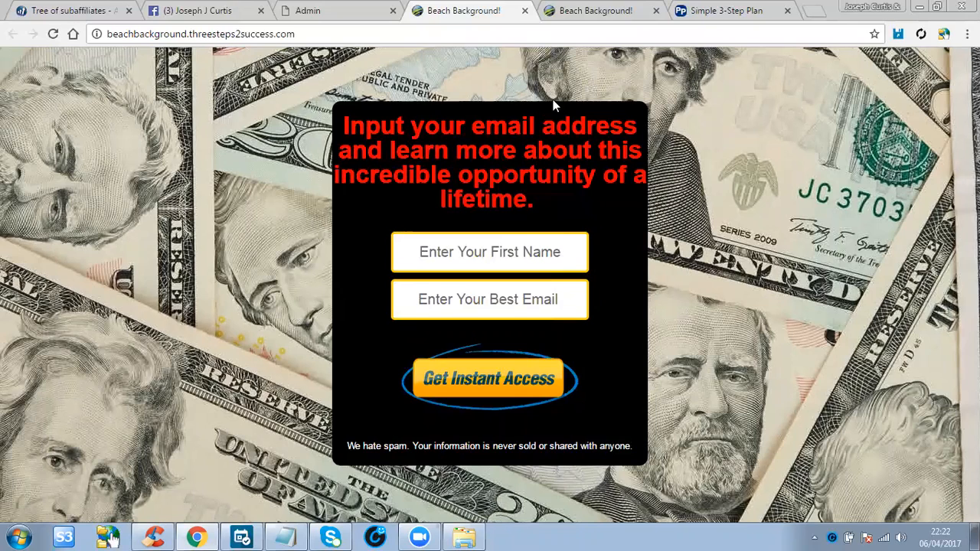
pyautogui.click(656, 11)
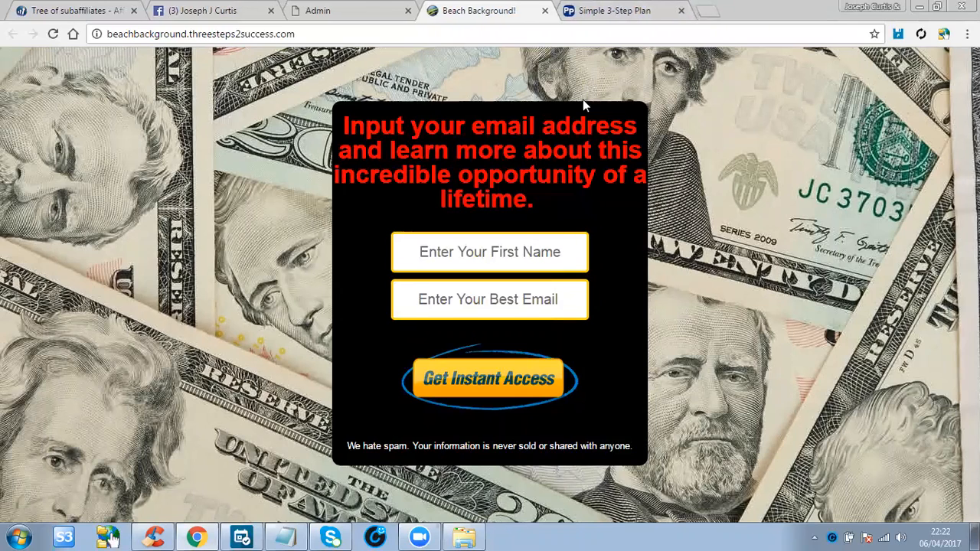
pyautogui.click(394, 9)
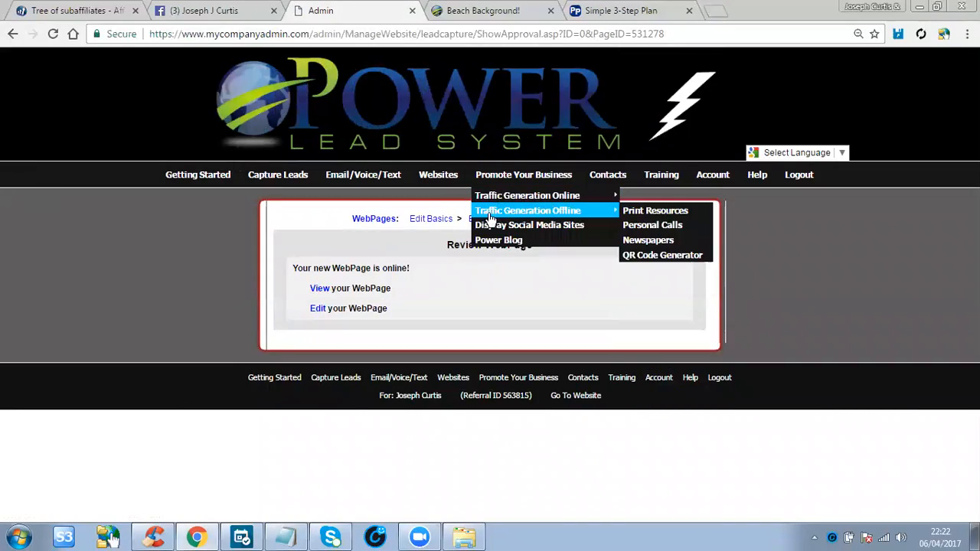
pyautogui.click(501, 7)
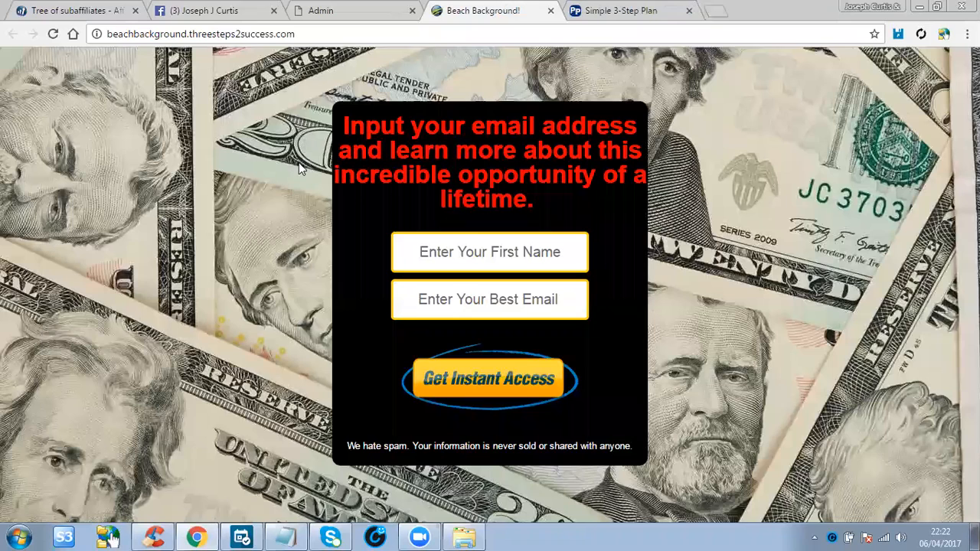